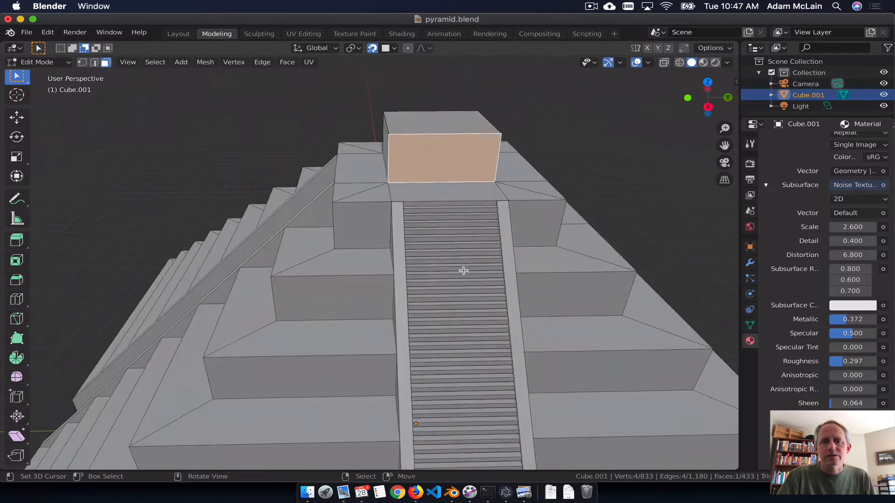
# Step: Examine the pyramid's staircase, terraces and the front face of its top block from several angles and distances
pyautogui.scroll(-6, 464, 267)
pyautogui.moveTo(437, 346); pyautogui.dragTo(435, 337, button='middle')
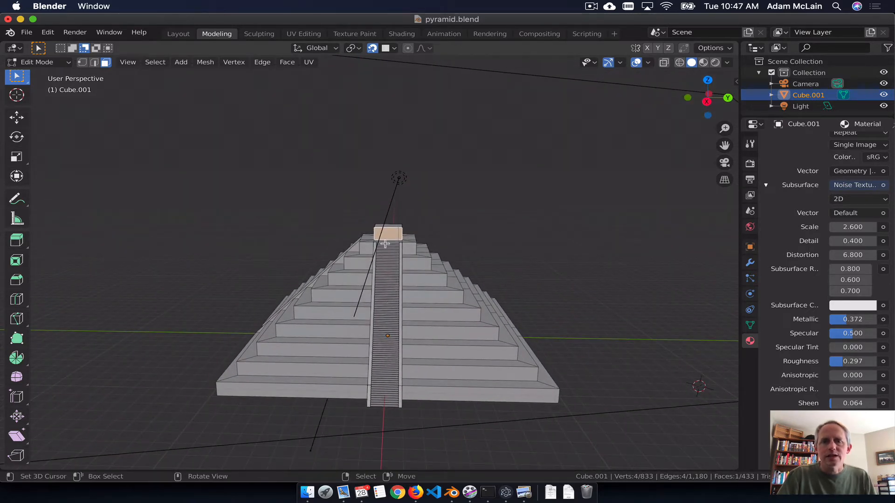
pyautogui.scroll(5, 389, 238)
pyautogui.scroll(-2, 396, 228)
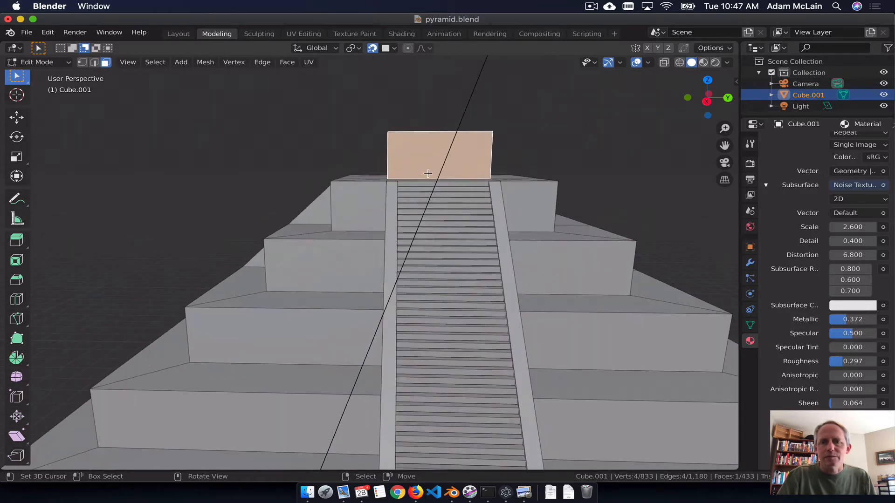
pyautogui.moveTo(428, 175); pyautogui.dragTo(423, 203, button='middle')
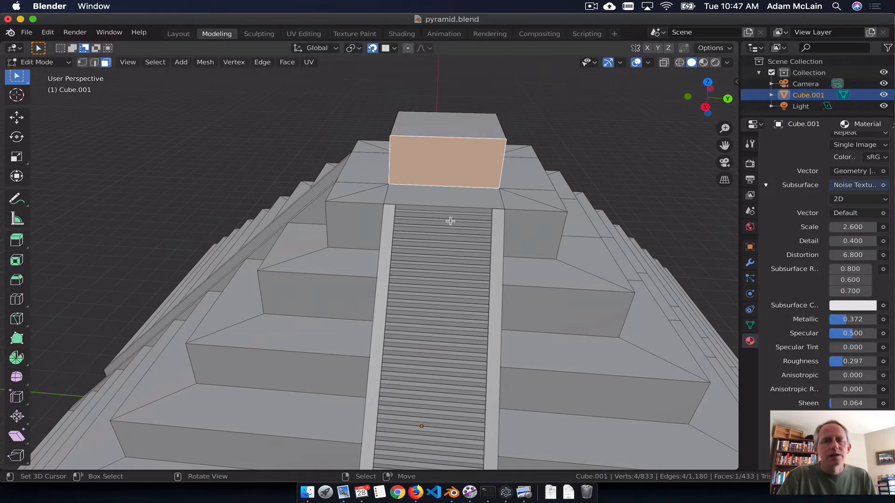
pyautogui.moveTo(454, 248); pyautogui.dragTo(399, 238, button='middle')
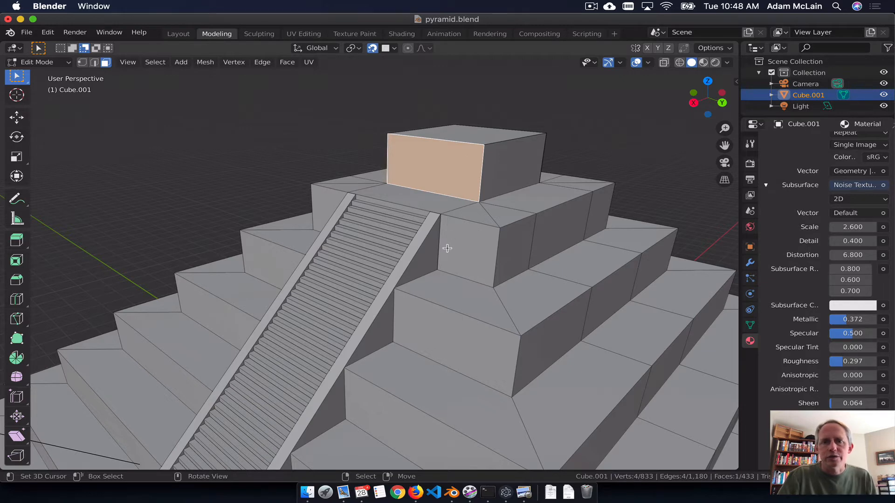
pyautogui.moveTo(447, 248); pyautogui.dragTo(520, 165, button='middle')
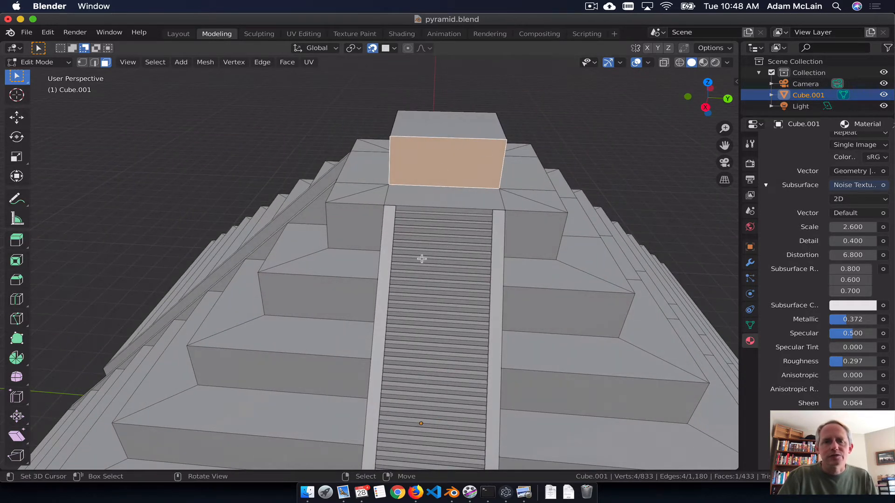
pyautogui.moveTo(444, 276); pyautogui.dragTo(443, 266, button='middle')
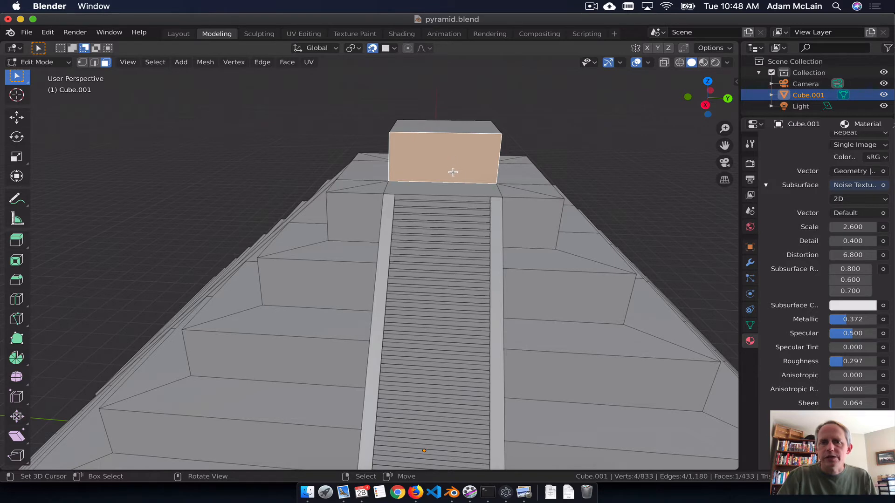
pyautogui.moveTo(452, 172); pyautogui.dragTo(456, 144, button='middle')
pyautogui.moveTo(444, 216); pyautogui.dragTo(440, 175, button='middle')
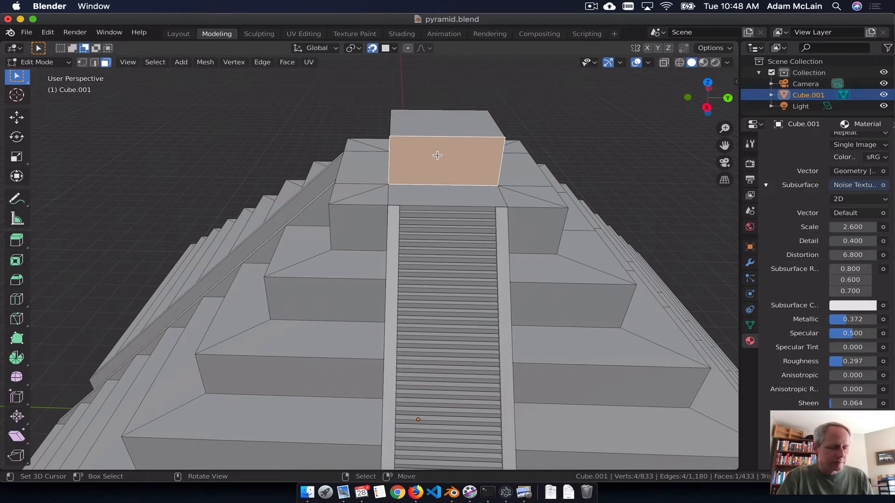
# Step: Subdivide the front face of the pyramid's top block with 5 cuts
pyautogui.hotkey('ctrl', 'r')
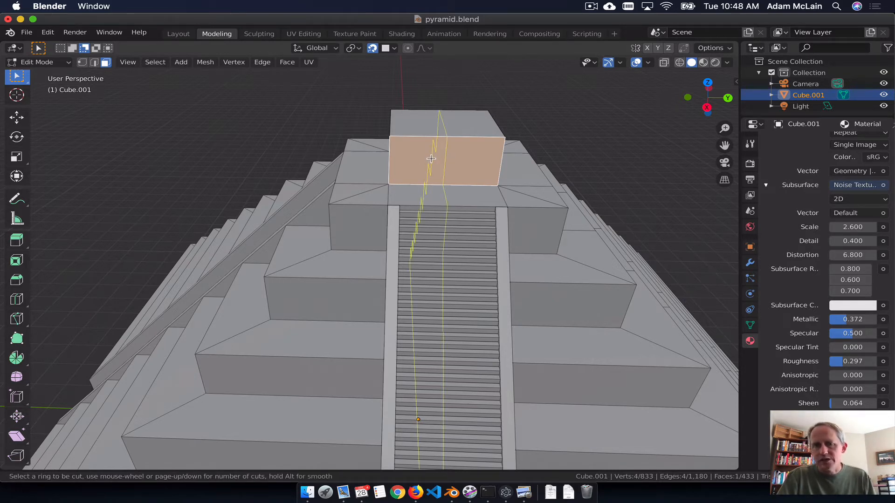
pyautogui.press('Escape')
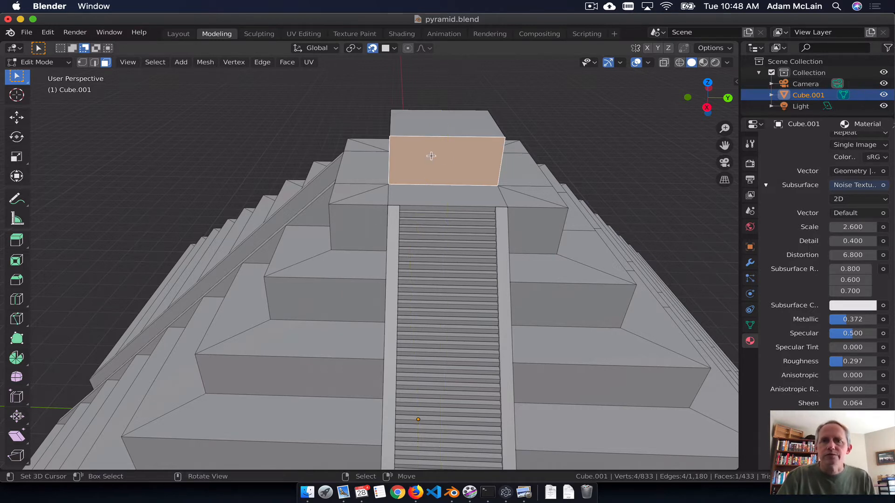
pyautogui.press('F3')
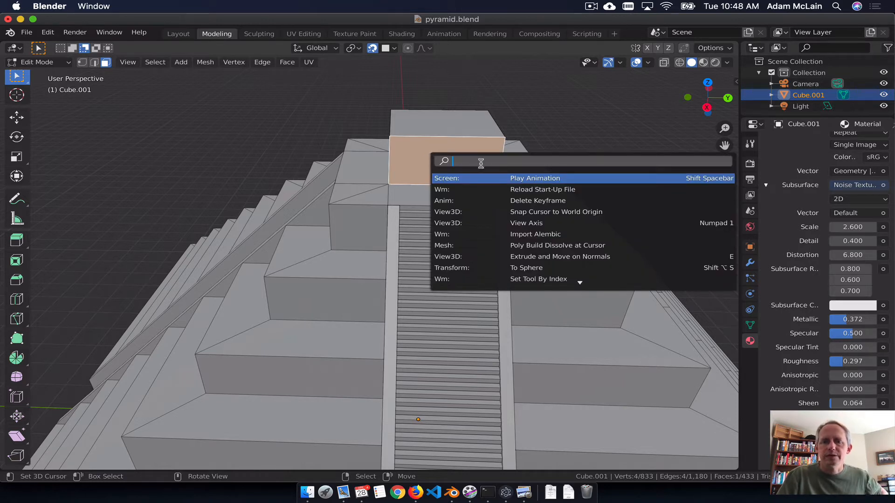
pyautogui.write('subd')
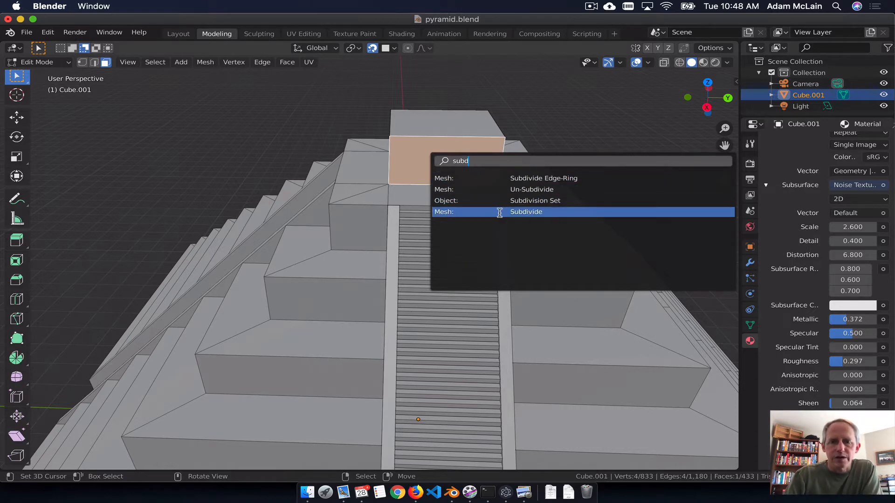
pyautogui.click(525, 212)
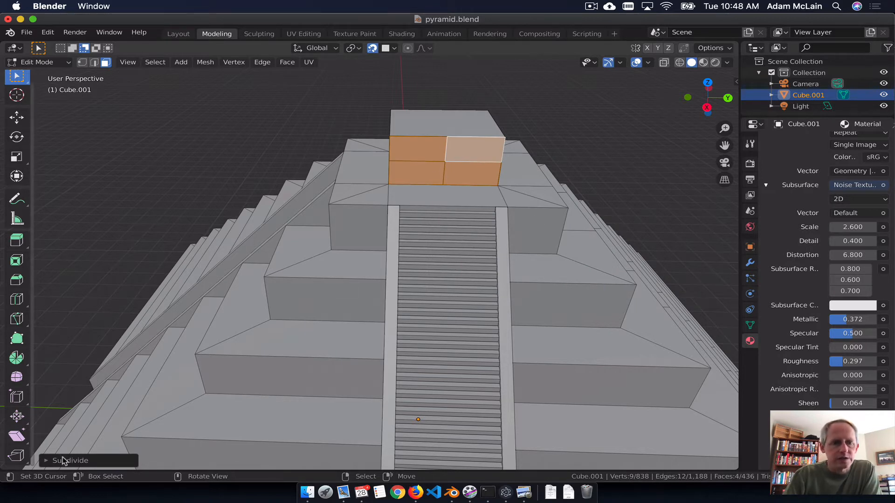
pyautogui.click(46, 462)
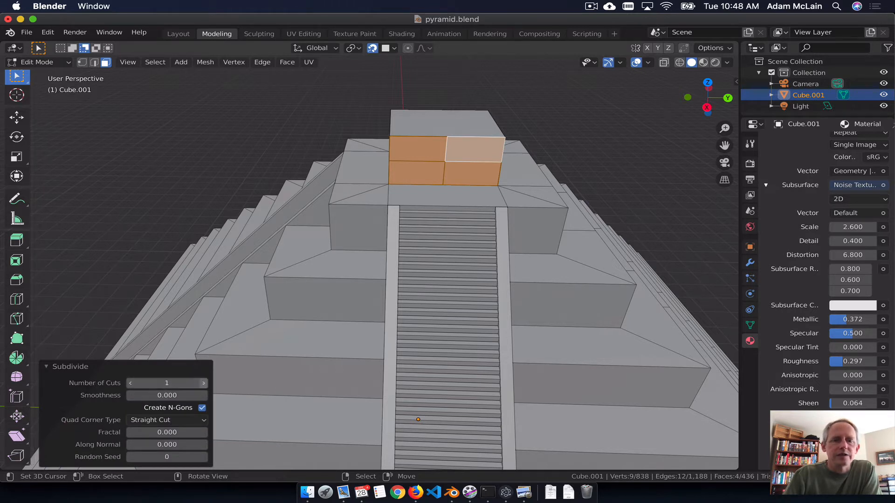
pyautogui.click(204, 383)
pyautogui.click(204, 383)
pyautogui.click(204, 383)
pyautogui.click(204, 383)
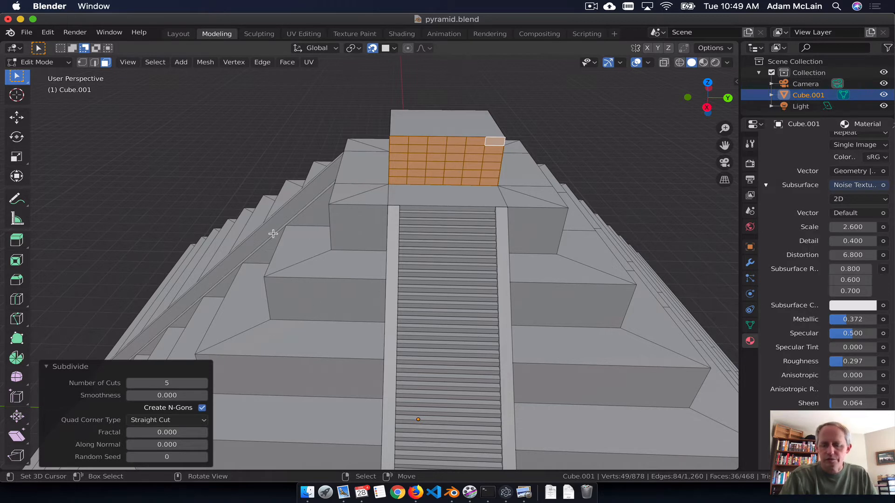
# Step: Extrude the six centre faces at the base of the top block's front, two wide and three high, inward about 1.01 m as a doorway
pyautogui.rightClick(438, 179)
pyautogui.keyDown('shift'); pyautogui.rightClick(439, 168); pyautogui.keyUp('shift')
pyautogui.keyDown('shift'); pyautogui.rightClick(453, 168); pyautogui.keyUp('shift')
pyautogui.keyDown('shift'); pyautogui.rightClick(453, 174); pyautogui.keyUp('shift')
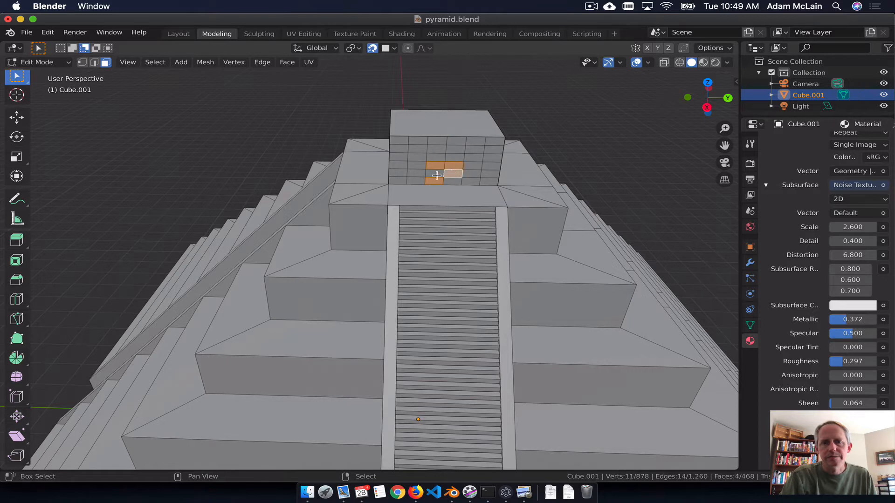
pyautogui.keyDown('shift'); pyautogui.rightClick(436, 175); pyautogui.keyUp('shift')
pyautogui.keyDown('shift'); pyautogui.rightClick(455, 182); pyautogui.keyUp('shift')
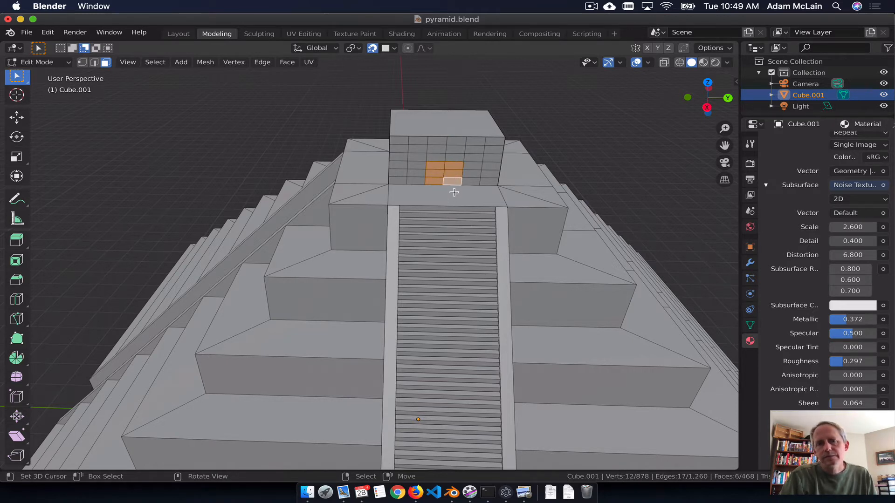
pyautogui.press('e')
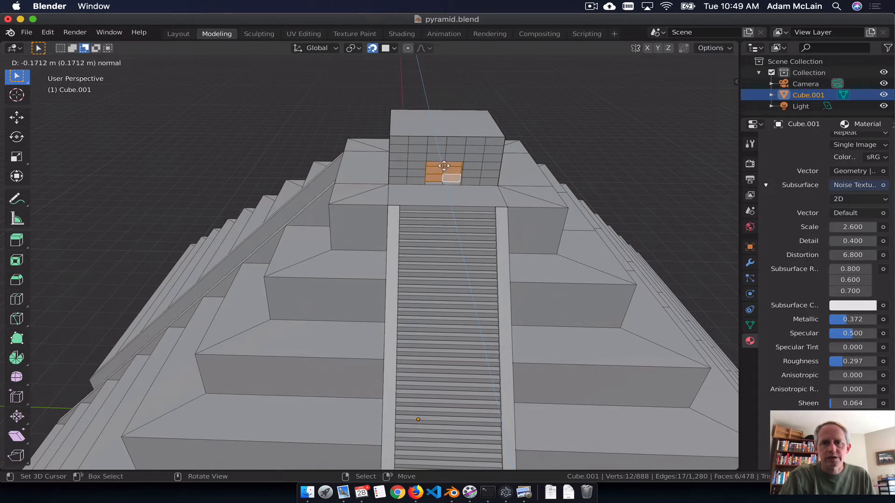
pyautogui.click(420, 88)
# Step: Push the doorway's back faces about 0.537 m deeper into the top block along the negative global X axis
pyautogui.moveTo(401, 174); pyautogui.dragTo(329, 174, button='middle')
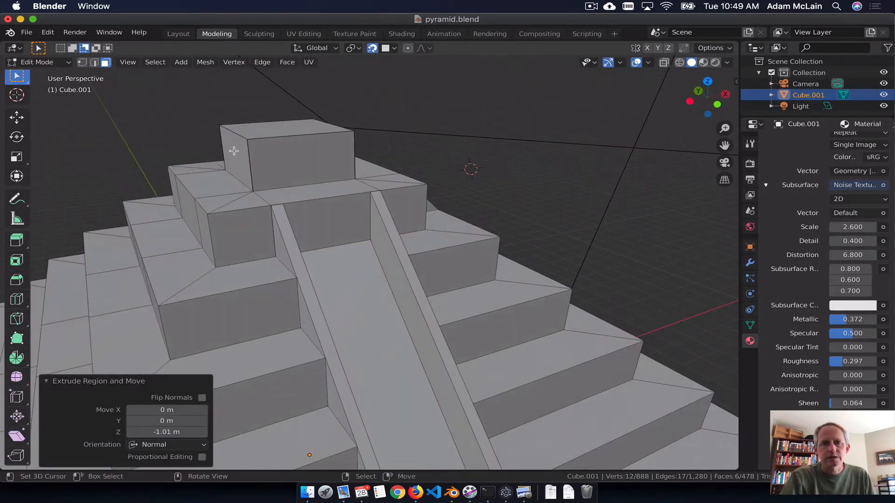
pyautogui.moveTo(372, 193); pyautogui.dragTo(393, 184, button='middle')
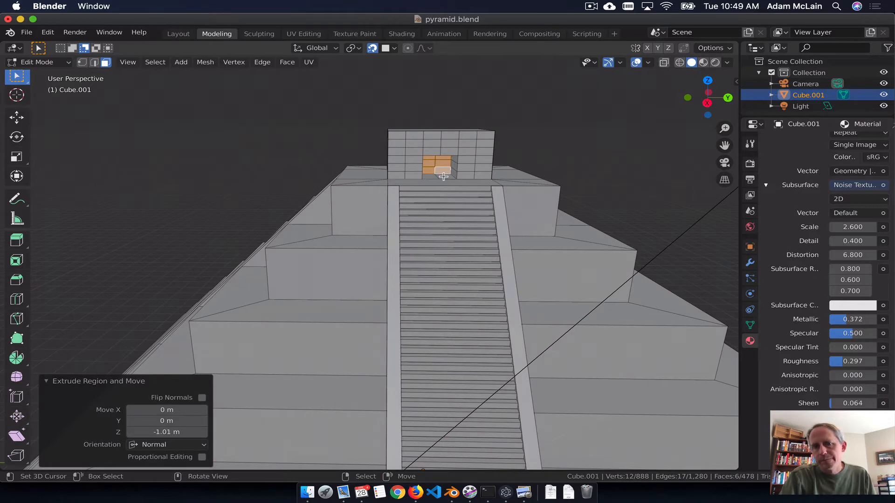
pyautogui.press('g')
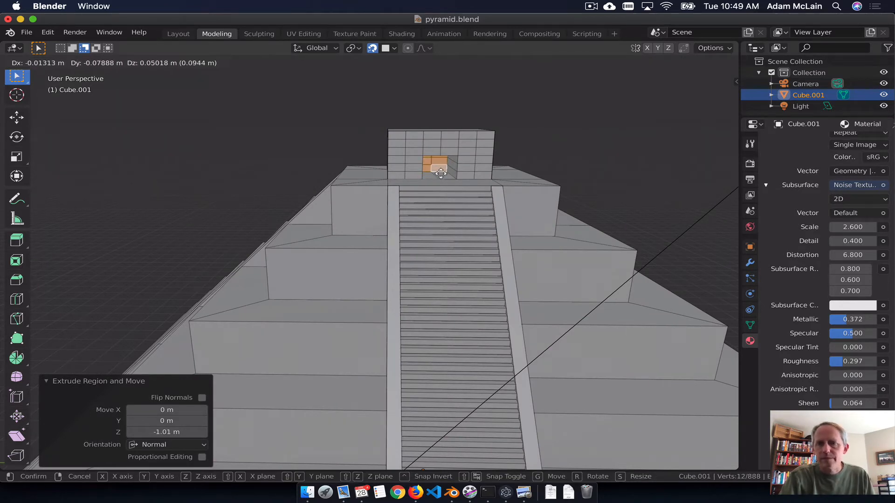
pyautogui.press('x')
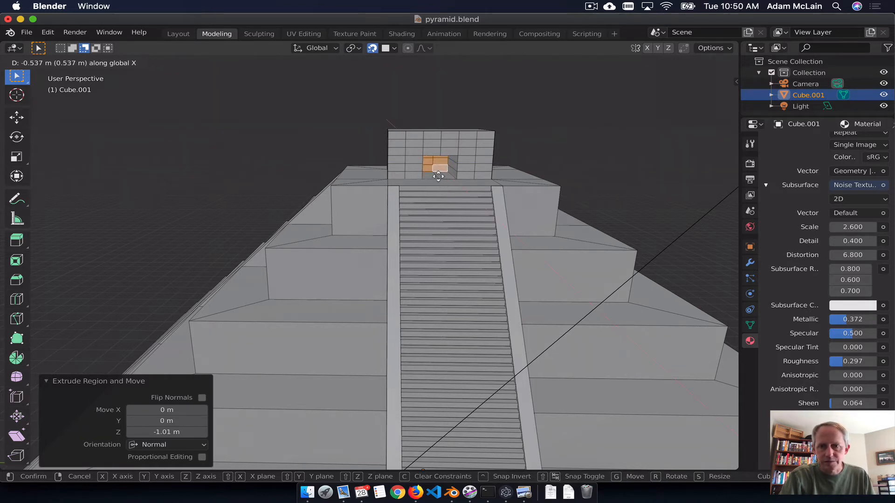
pyautogui.click(438, 176)
# Step: Subdivide the three faces of the doorway's right-hand inner wall with 4 cuts
pyautogui.moveTo(439, 176); pyautogui.dragTo(399, 199, button='middle')
pyautogui.scroll(7, 434, 188)
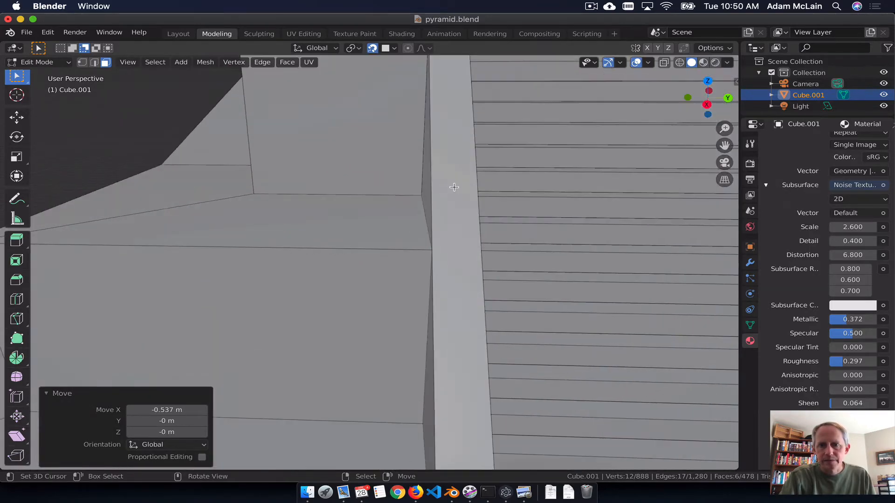
pyautogui.scroll(-5, 459, 180)
pyautogui.scroll(-4, 417, 263)
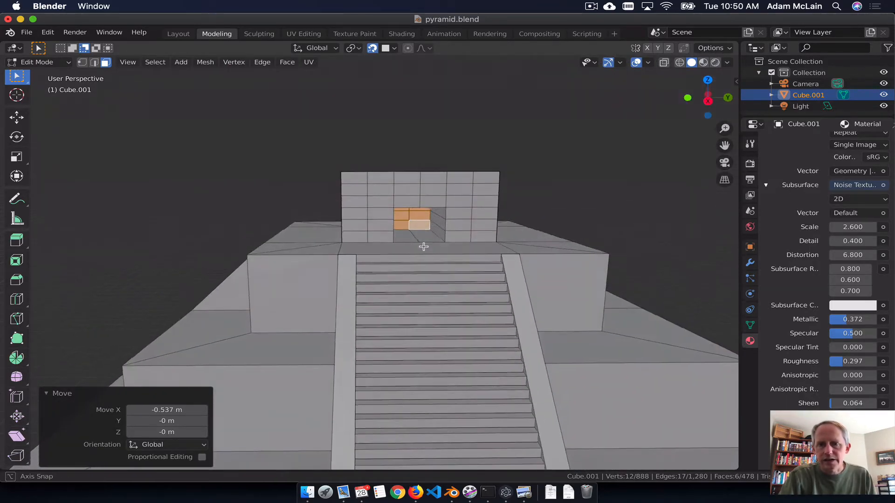
pyautogui.scroll(8, 424, 244)
pyautogui.scroll(4, 479, 193)
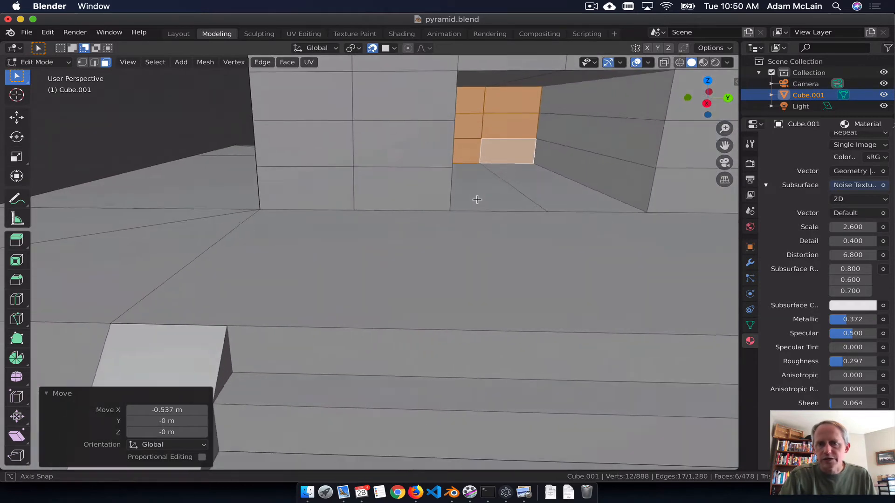
pyautogui.click(582, 107)
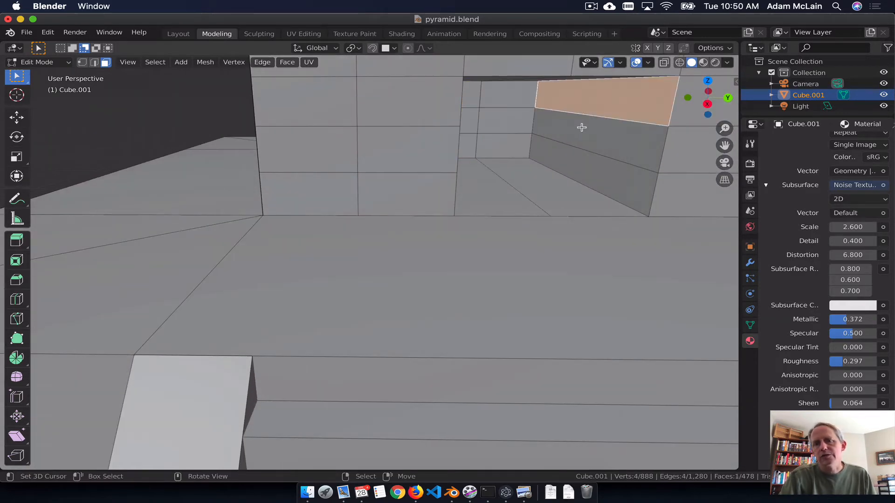
pyautogui.keyDown('shift'); pyautogui.click(582, 125); pyautogui.keyUp('shift')
pyautogui.keyDown('shift'); pyautogui.click(577, 165); pyautogui.keyUp('shift')
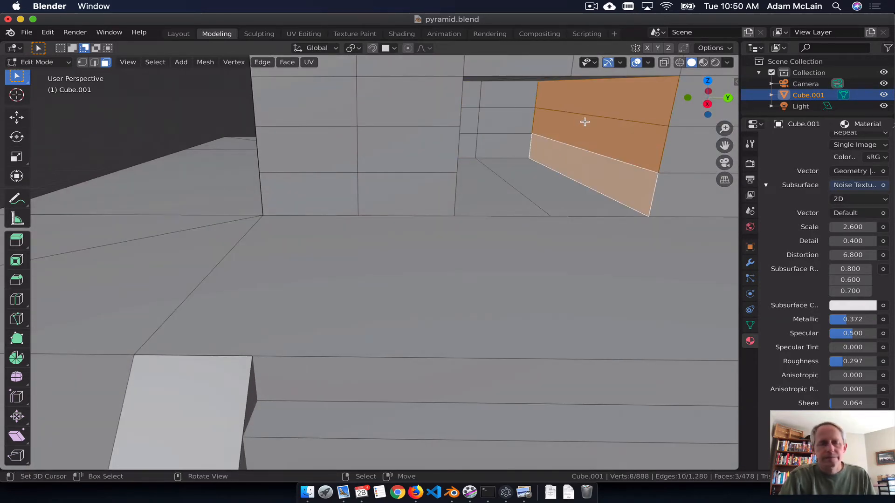
pyautogui.press('F3')
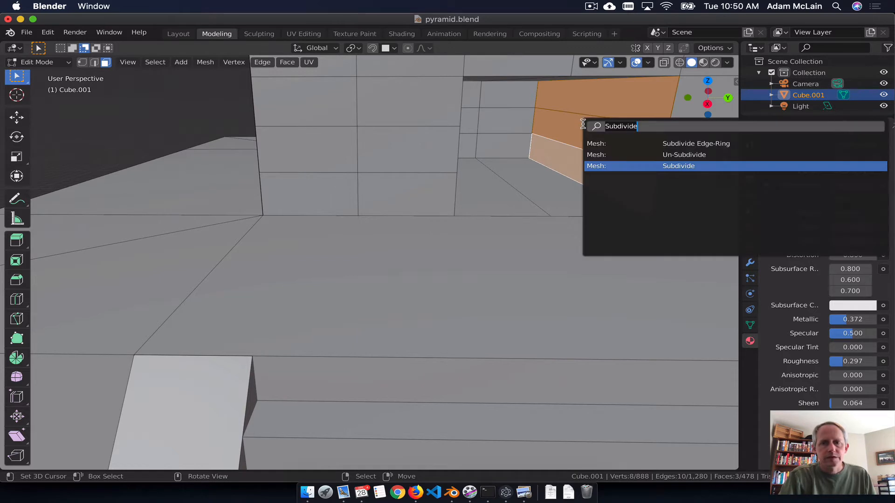
pyautogui.click(690, 166)
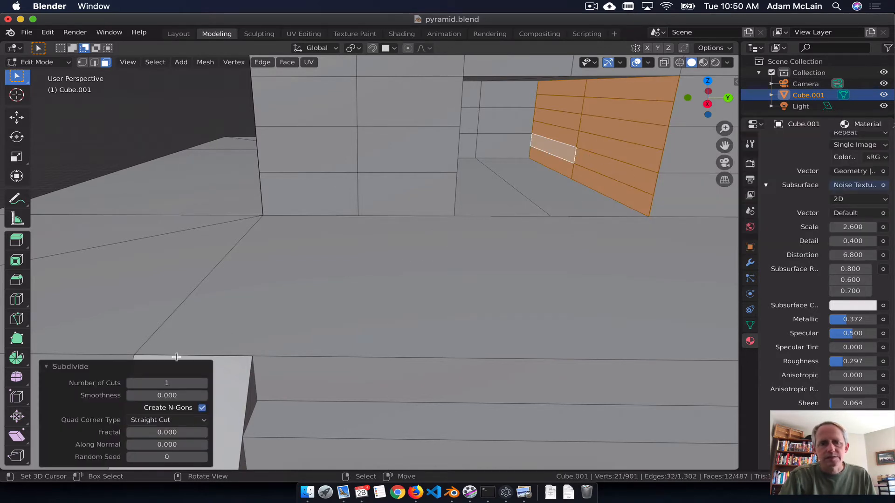
pyautogui.click(200, 383)
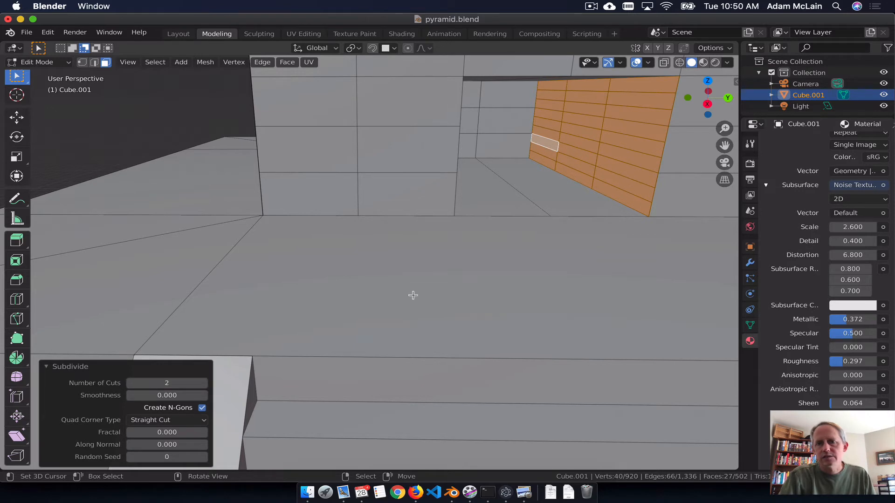
pyautogui.click(202, 383)
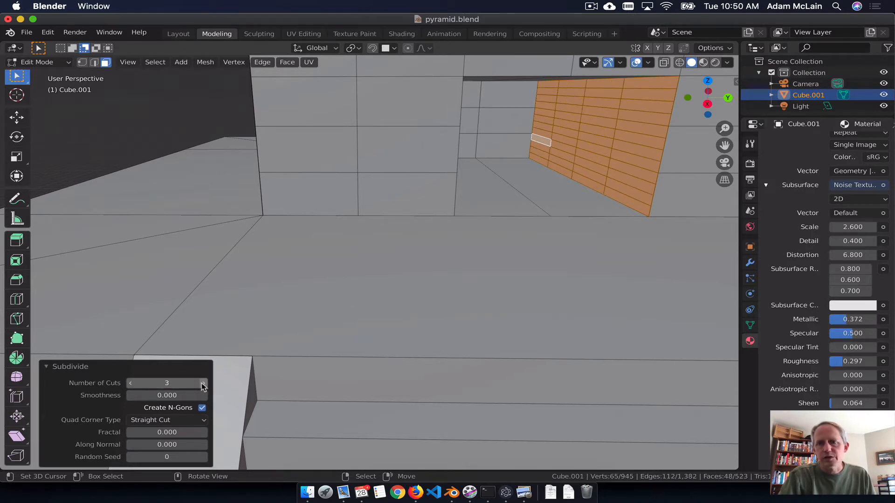
pyautogui.click(203, 383)
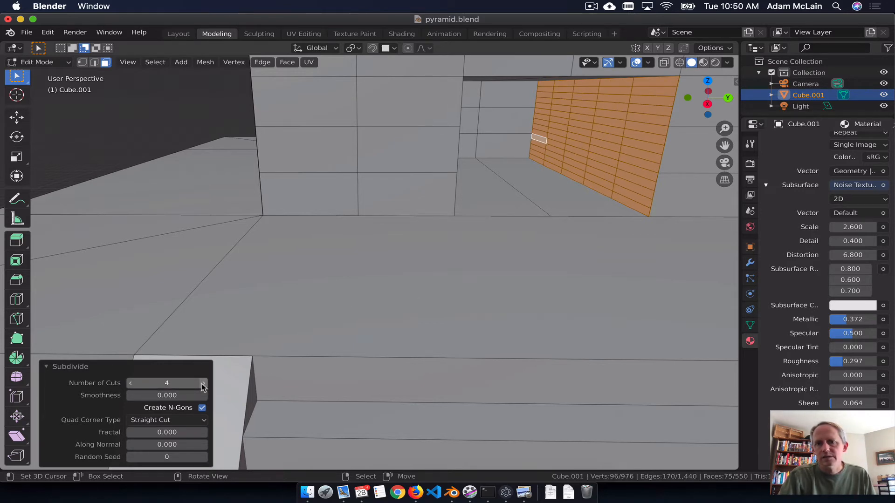
pyautogui.click(567, 163)
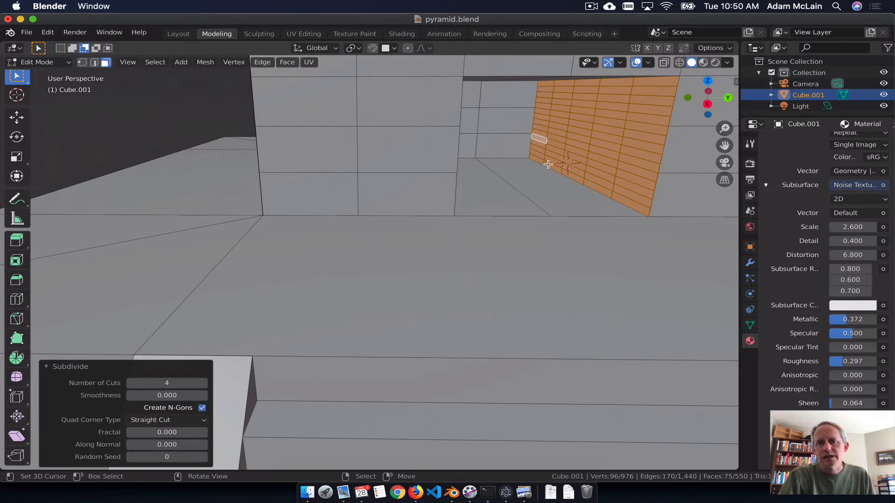
pyautogui.press('c')
pyautogui.press('Escape')
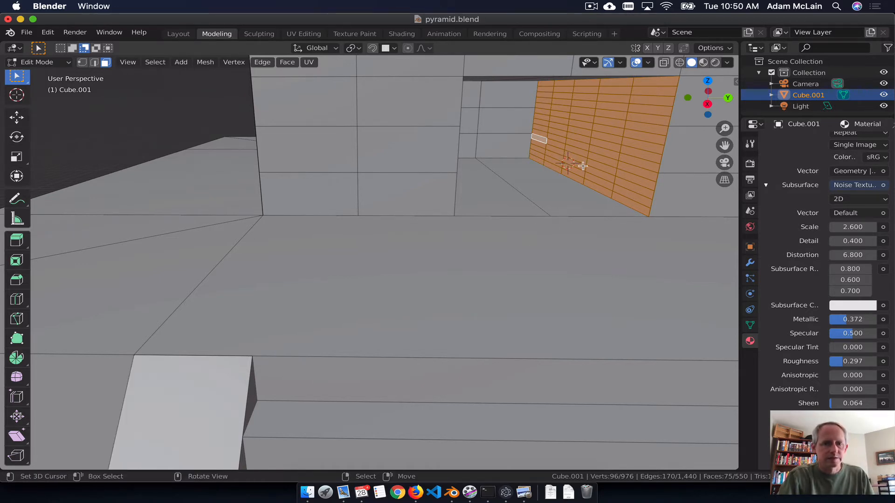
pyautogui.scroll(-6, 463, 330)
pyautogui.scroll(5, 461, 330)
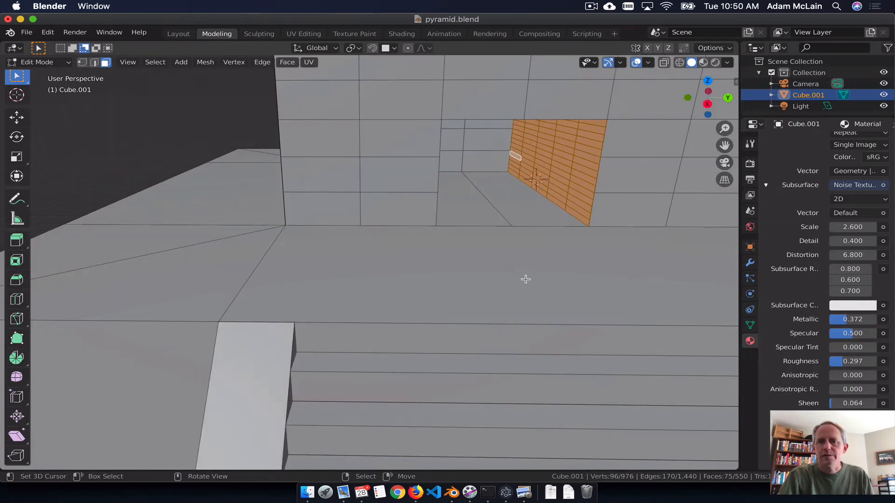
pyautogui.moveTo(554, 197); pyautogui.dragTo(572, 186, button='middle')
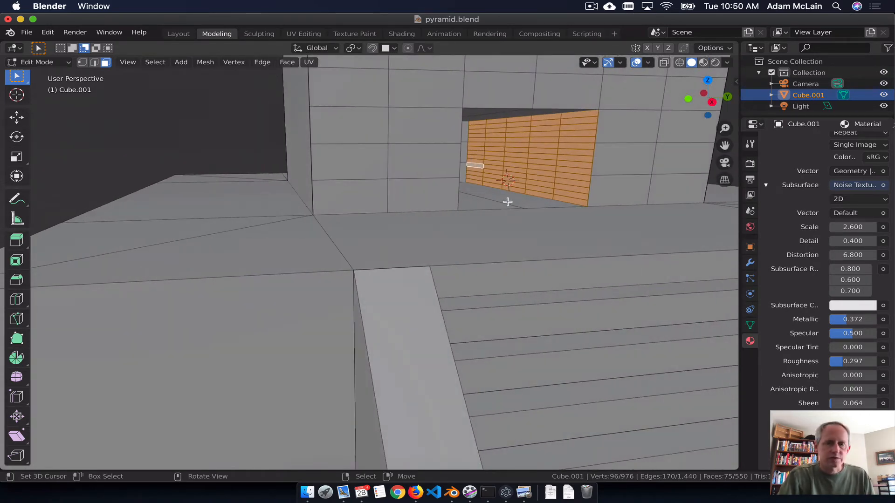
# Step: Select a block of faces three wide and eleven high at the base of the doorway's right-hand inner wall
pyautogui.click(623, 174)
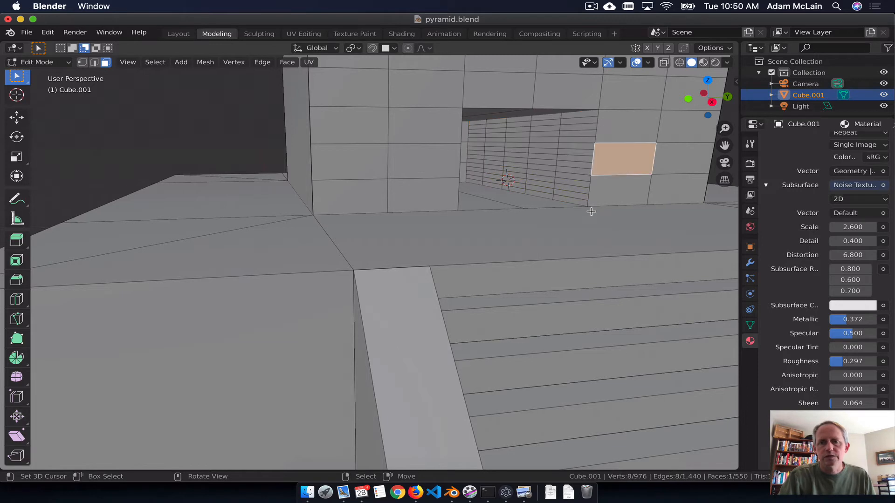
pyautogui.press('c')
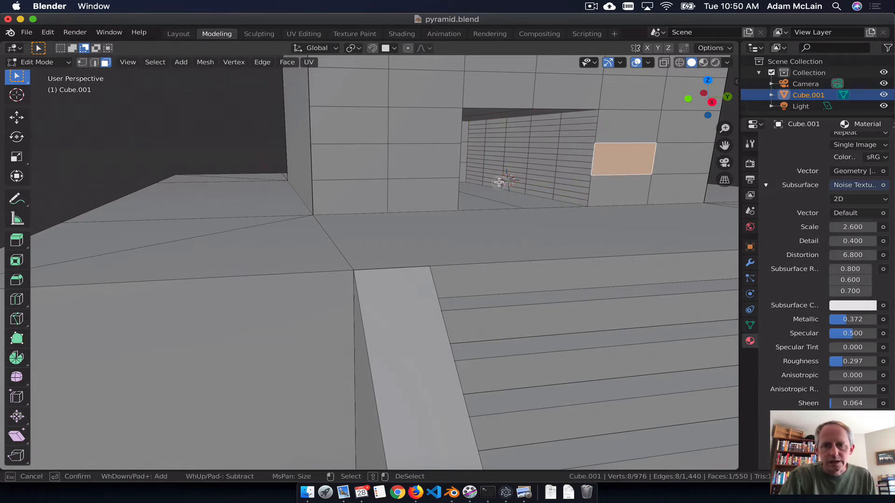
pyautogui.moveTo(499, 182); pyautogui.dragTo(507, 177)
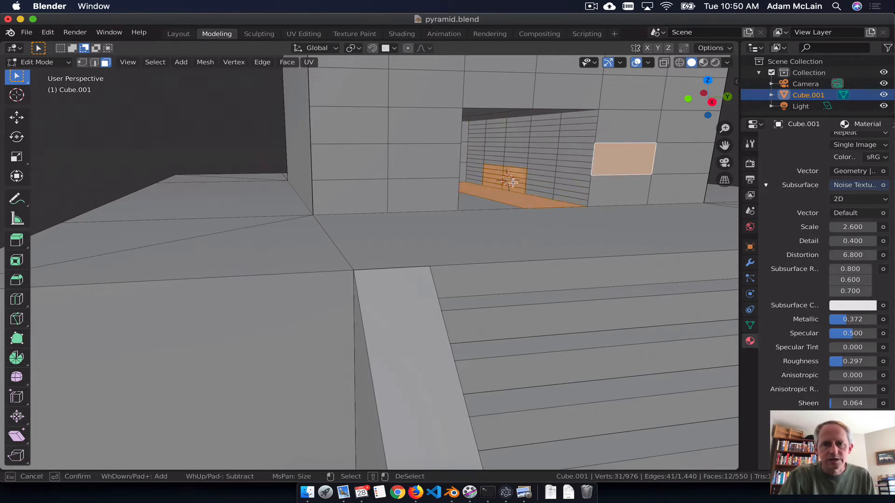
pyautogui.press('Escape')
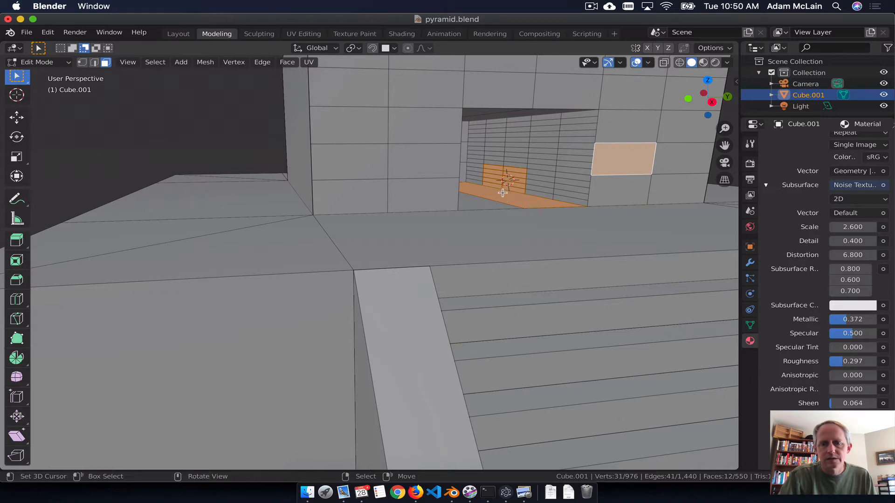
pyautogui.press('c')
pyautogui.keyDown('shift'); pyautogui.click(503, 196); pyautogui.keyUp('shift')
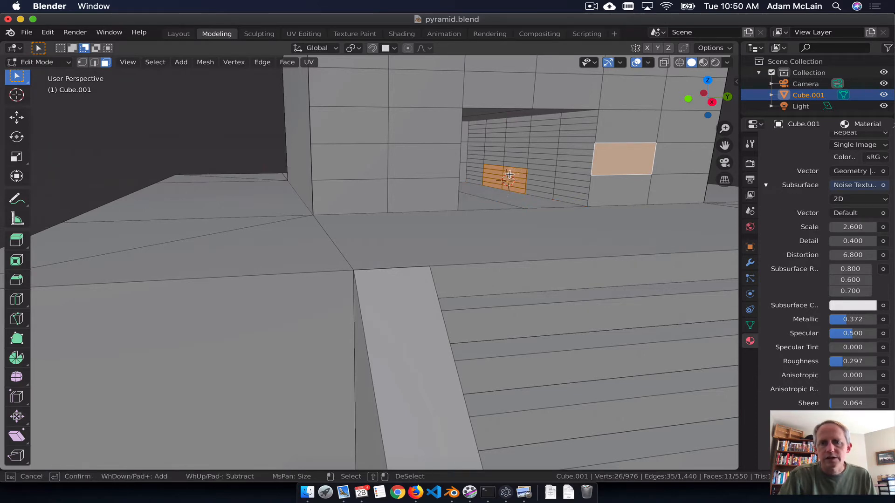
pyautogui.moveTo(496, 168)
pyautogui.mouseDown()
pyautogui.moveTo(508, 151)
pyautogui.moveTo(534, 146)
pyautogui.moveTo(538, 191)
pyautogui.moveTo(523, 151)
pyautogui.moveTo(505, 150)
pyautogui.mouseUp()
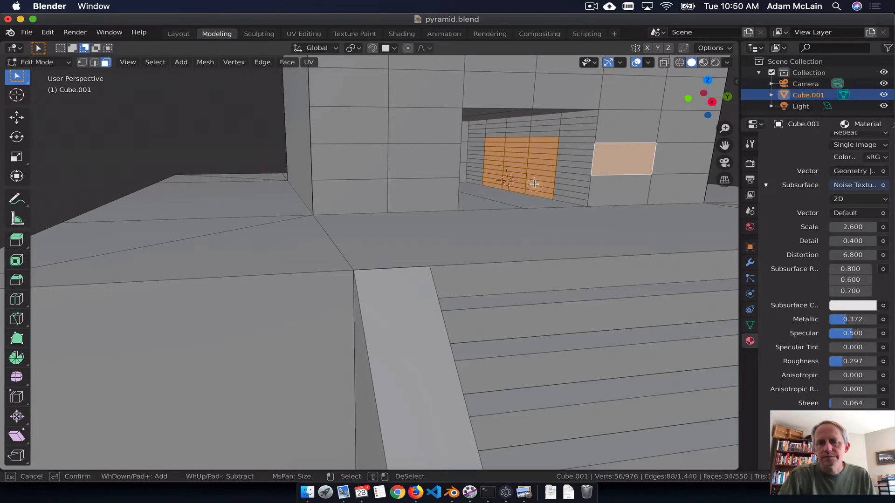
pyautogui.press('Escape')
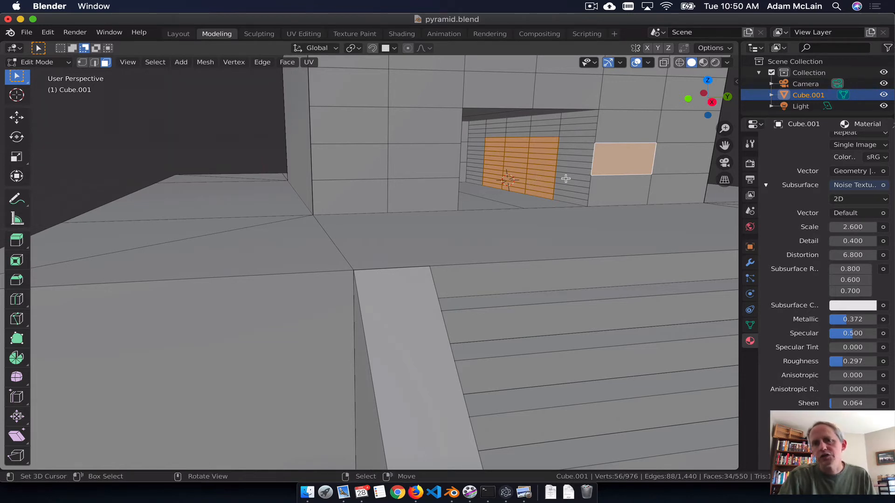
# Step: Exclude the stray face outside the doorway from the selection and extrude the inner-wall faces about 0.53 m into the block
pyautogui.press('e')
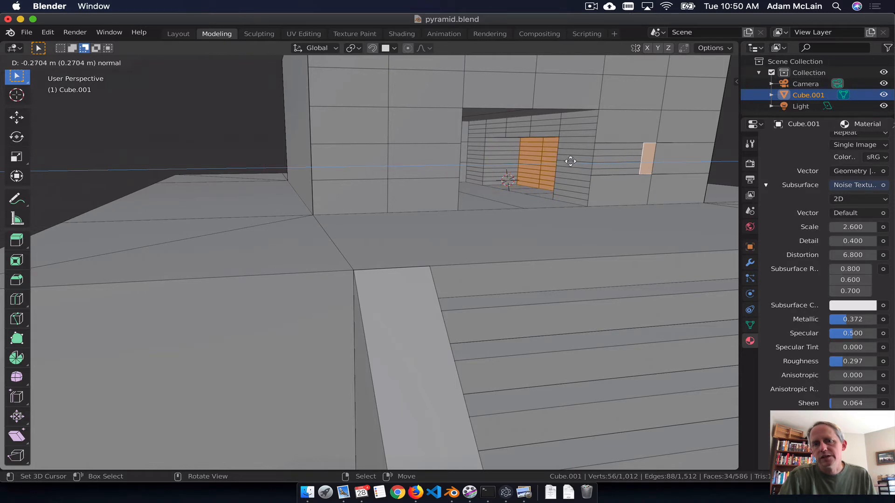
pyautogui.click(526, 179)
pyautogui.hotkey('ctrl', 'z')
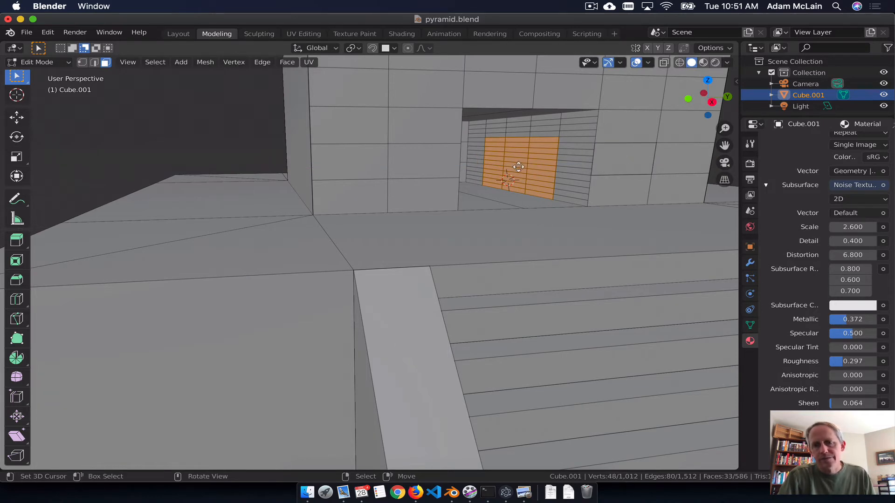
pyautogui.press('e')
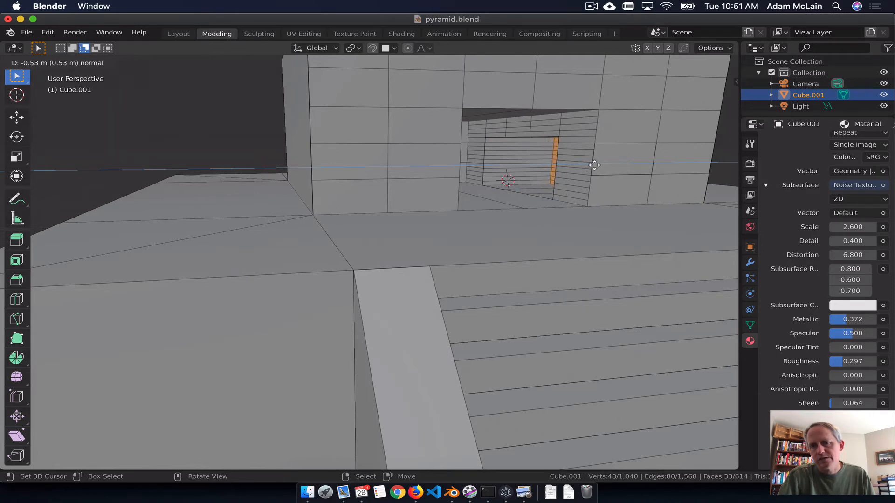
pyautogui.click(598, 164)
# Step: Subdivide the three faces of the doorway's left-hand inner wall with 5 cuts
pyautogui.moveTo(629, 186); pyautogui.dragTo(568, 200, button='middle')
pyautogui.click(365, 142)
pyautogui.keyDown('shift'); pyautogui.click(376, 161); pyautogui.keyUp('shift')
pyautogui.keyDown('shift'); pyautogui.click(382, 192); pyautogui.keyUp('shift')
pyautogui.press('F3')
pyautogui.write('Subdivide')
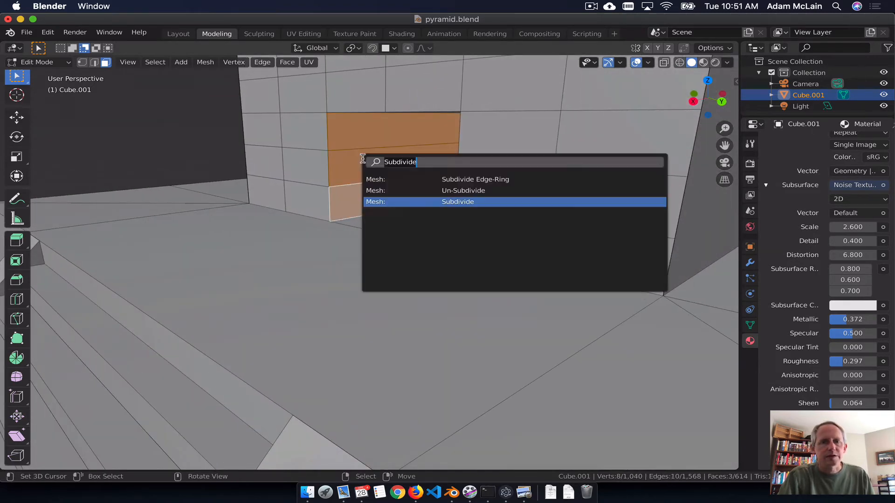
pyautogui.click(479, 201)
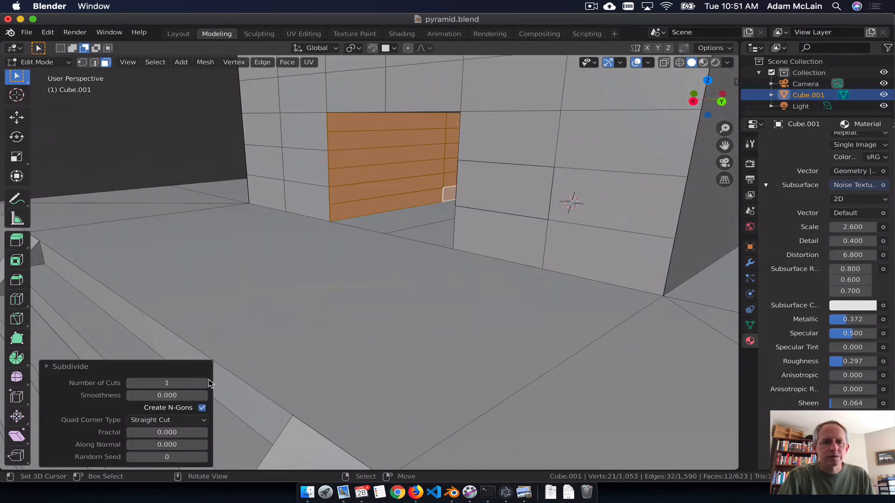
pyautogui.click(205, 383)
pyautogui.click(205, 383)
pyautogui.click(205, 383)
pyautogui.click(205, 383)
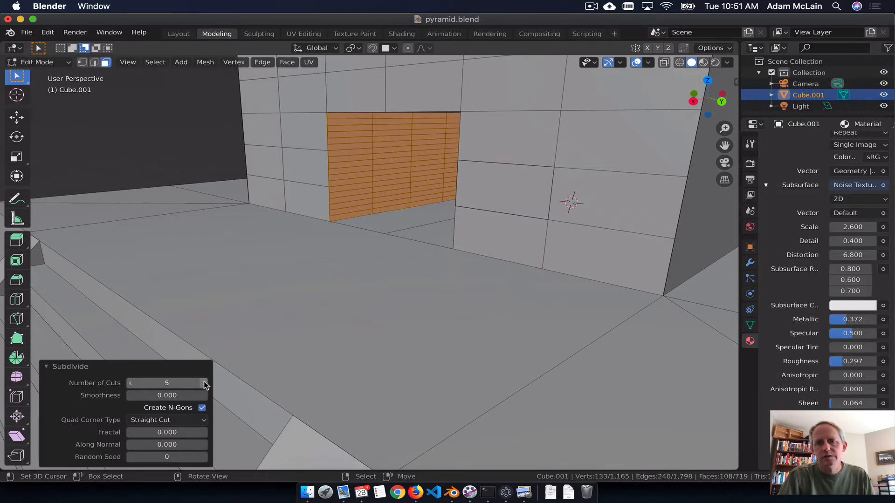
pyautogui.moveTo(355, 282); pyautogui.dragTo(404, 263, button='middle')
pyautogui.moveTo(438, 196); pyautogui.dragTo(440, 182, button='middle')
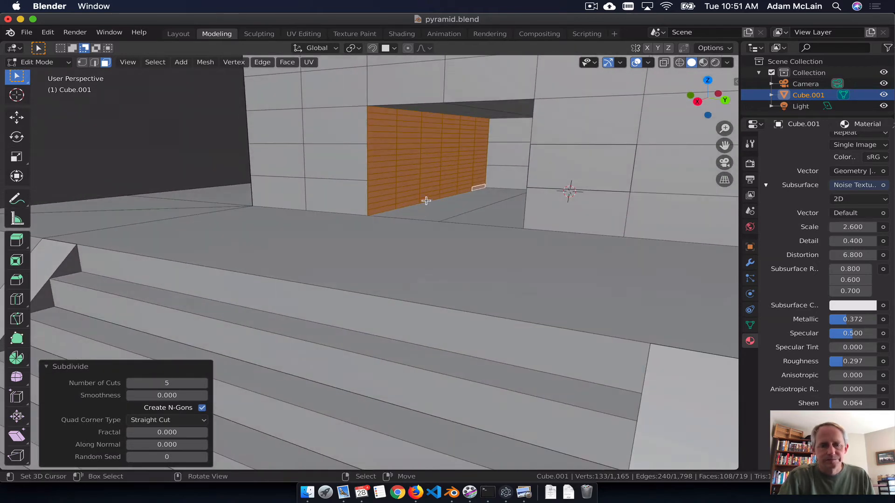
pyautogui.click(382, 206)
pyautogui.press('c')
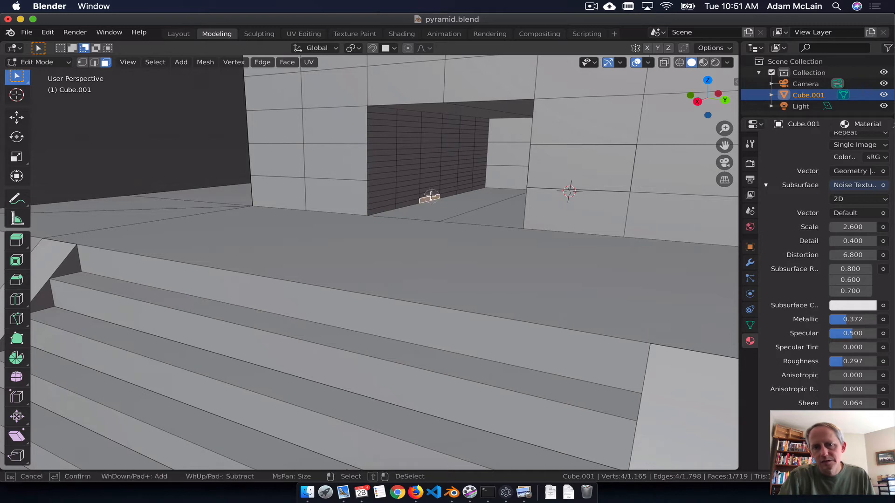
pyautogui.click(429, 192)
pyautogui.press('Escape')
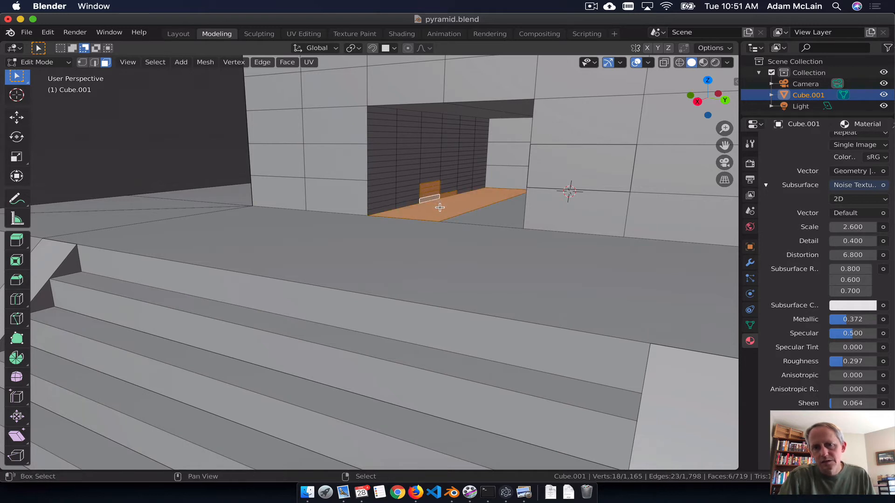
pyautogui.click(441, 207)
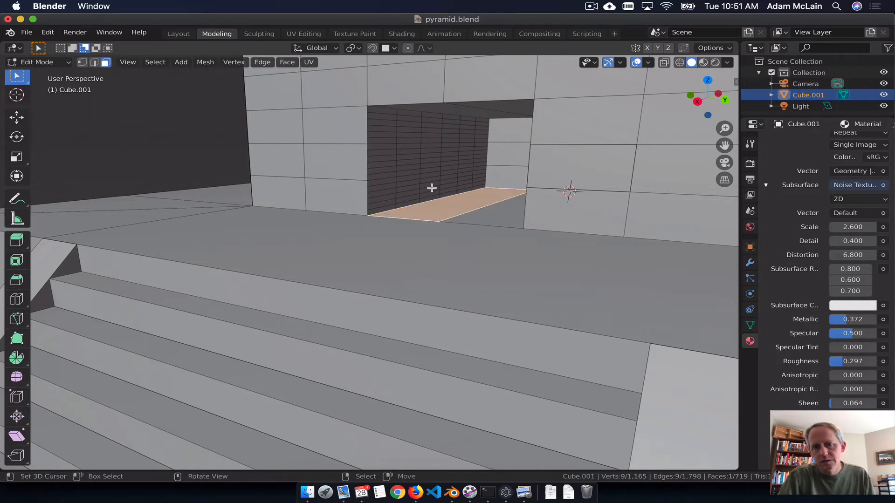
# Step: Extrude a block of faces two wide and nine high at the base of the left-hand inner wall about 0.261 m into the block
pyautogui.click(432, 188)
pyautogui.press('c')
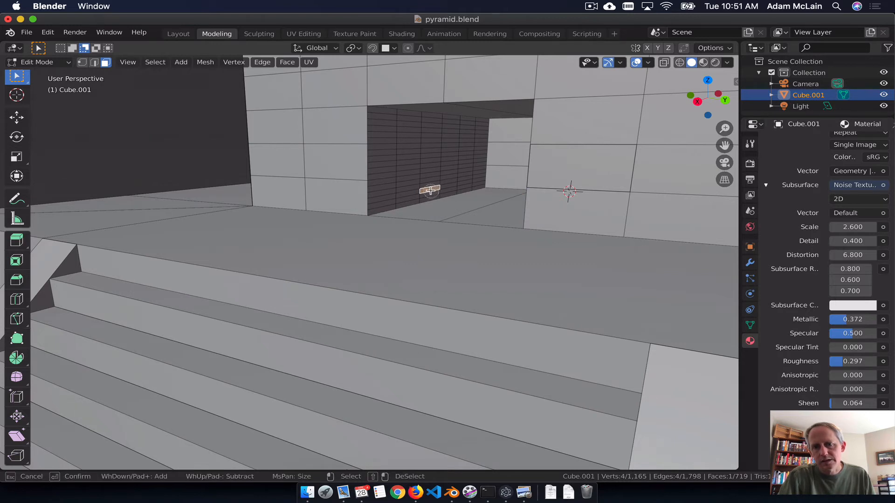
pyautogui.moveTo(430, 190); pyautogui.dragTo(454, 167)
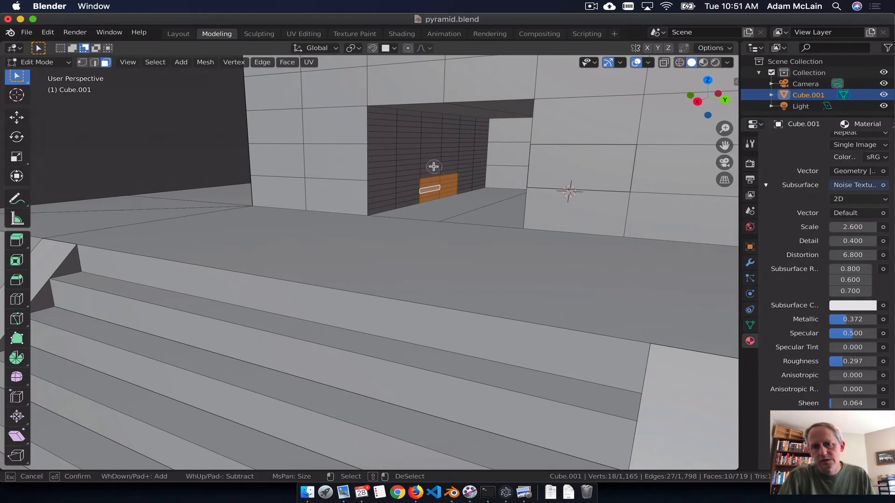
pyautogui.moveTo(435, 171); pyautogui.dragTo(433, 169)
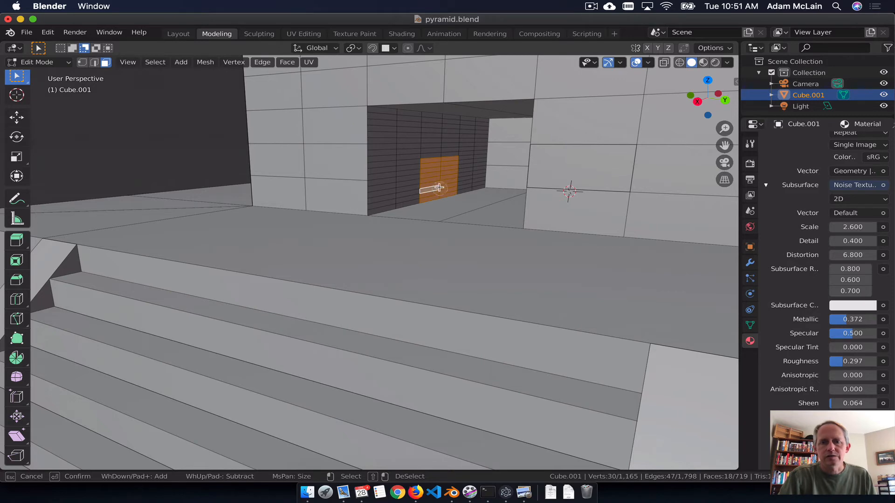
pyautogui.press('Escape')
pyautogui.press('e')
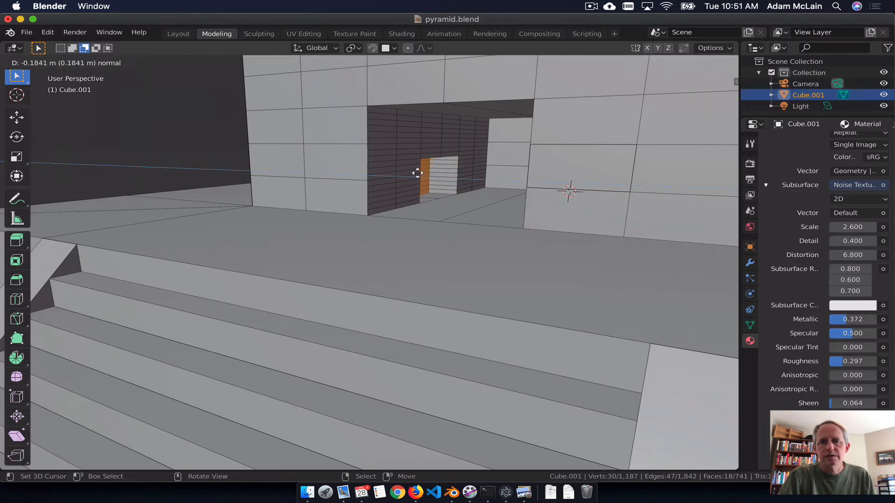
pyautogui.click(407, 169)
# Step: Extrude the middle floor face of the right-hand side recess about 0.241 m downward along the local Z axis
pyautogui.moveTo(407, 170); pyautogui.dragTo(532, 161, button='middle')
pyautogui.moveTo(529, 197); pyautogui.dragTo(513, 188, button='middle')
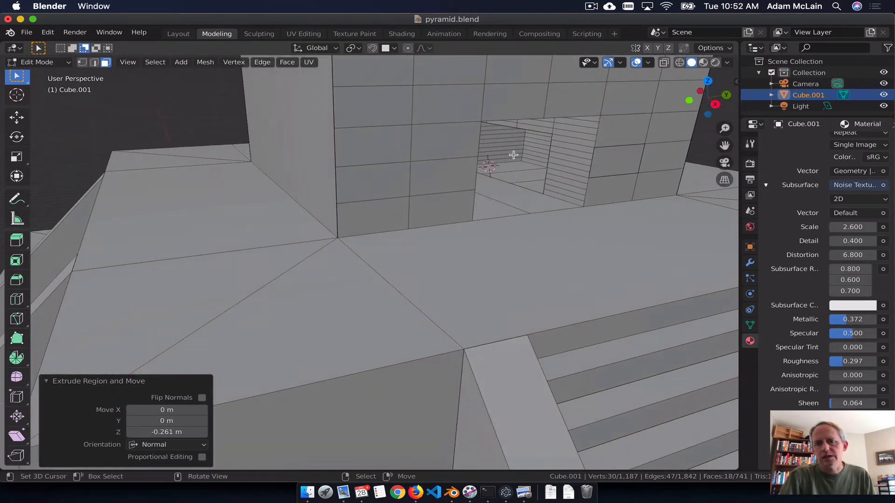
pyautogui.click(509, 163)
pyautogui.keyDown('shift'); pyautogui.click(524, 178); pyautogui.keyUp('shift')
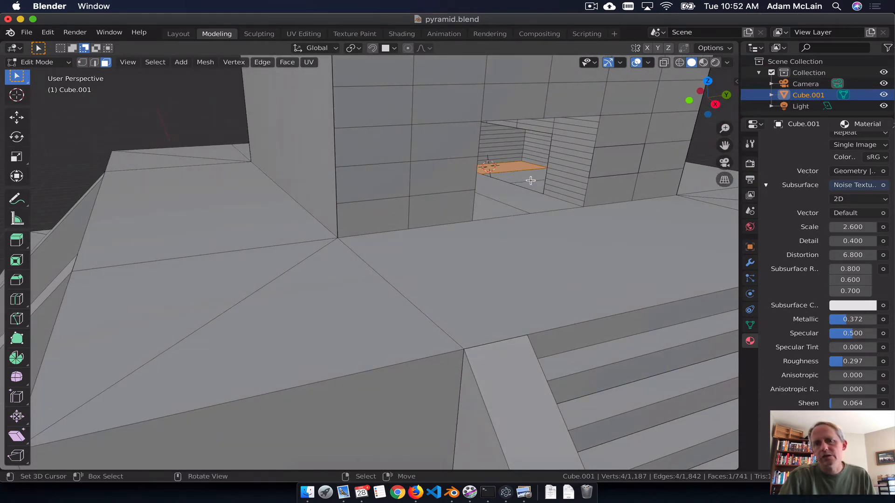
pyautogui.keyDown('shift'); pyautogui.click(535, 184); pyautogui.keyUp('shift')
pyautogui.click(533, 183)
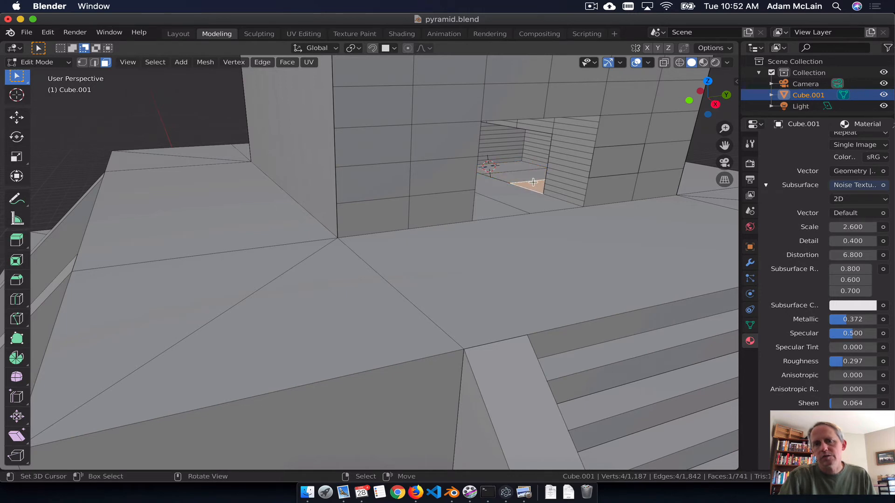
pyautogui.click(523, 175)
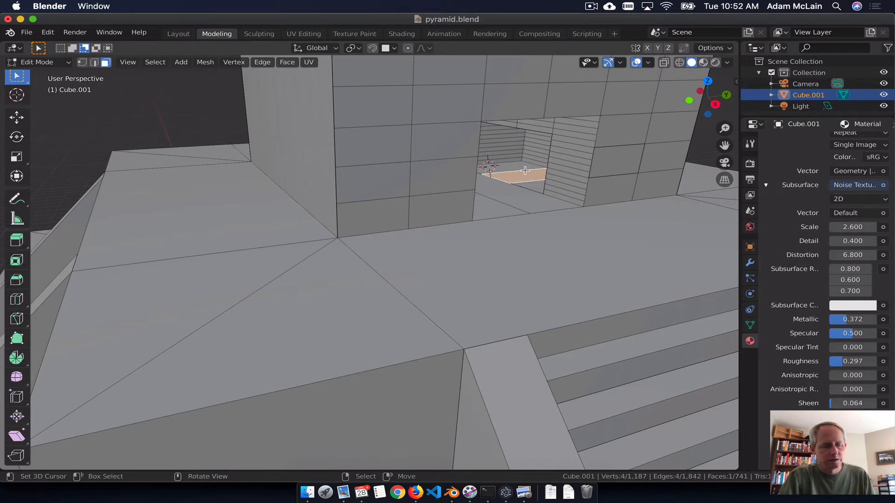
pyautogui.press('e')
pyautogui.press('z')
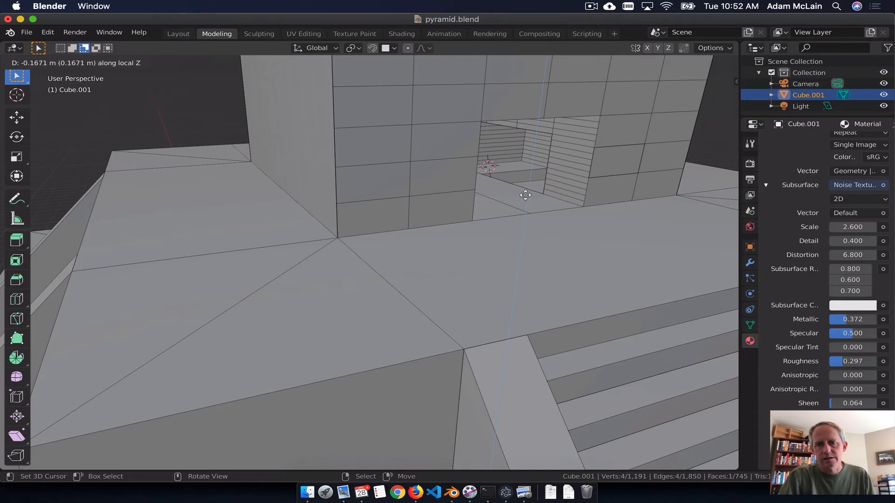
pyautogui.click(524, 204)
# Step: Subdivide the two floor faces of the doorway with 5 cuts and reselect both faces
pyautogui.moveTo(558, 214); pyautogui.dragTo(519, 204, button='middle')
pyautogui.scroll(-4, 508, 214)
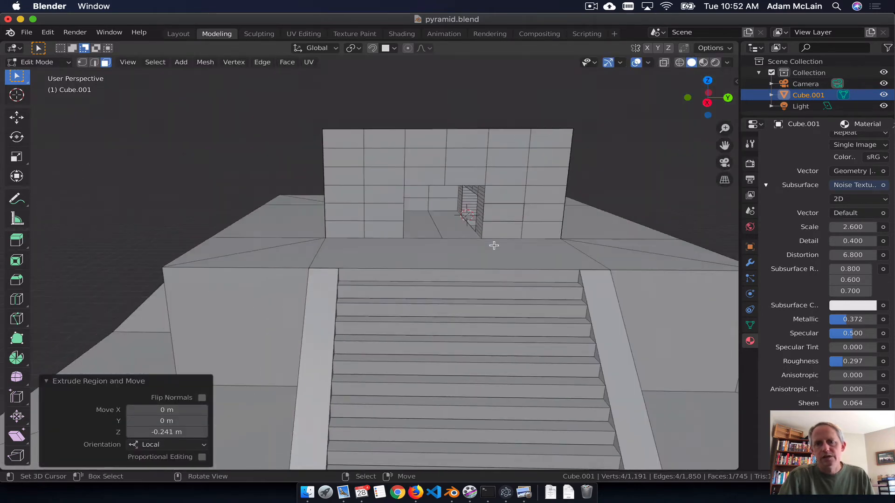
pyautogui.moveTo(493, 246); pyautogui.dragTo(453, 259, button='middle')
pyautogui.click(418, 229)
pyautogui.keyDown('shift'); pyautogui.click(438, 231); pyautogui.keyUp('shift')
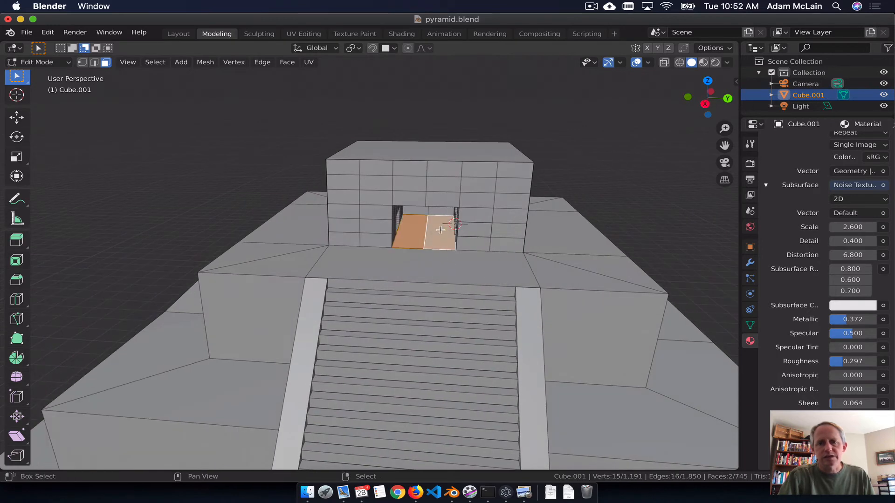
pyautogui.press('F3')
pyautogui.write('Subdivide')
pyautogui.click(533, 278)
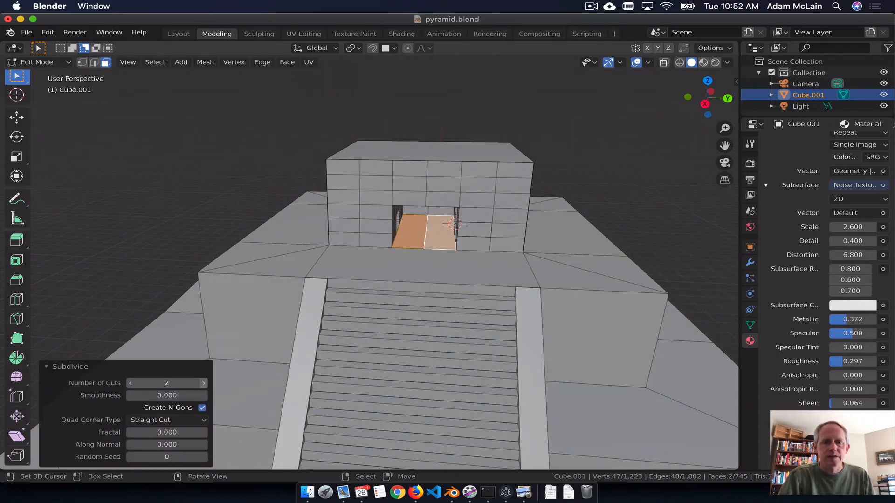
pyautogui.moveTo(167, 382); pyautogui.dragTo(224, 381)
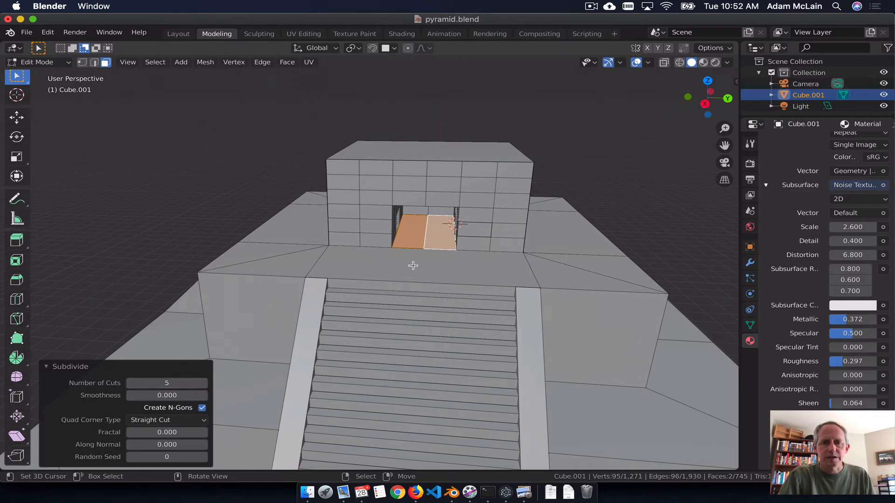
pyautogui.click(434, 237)
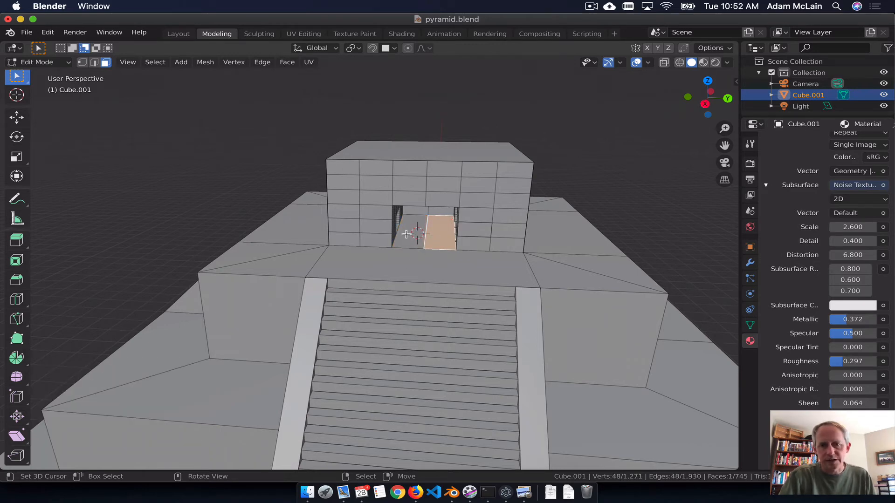
pyautogui.keyDown('shift'); pyautogui.click(406, 234); pyautogui.keyUp('shift')
# Step: Subdivide the roof face of the pyramid's top block with 1 cut and select the four resulting faces
pyautogui.moveTo(444, 180); pyautogui.dragTo(421, 154, button='middle')
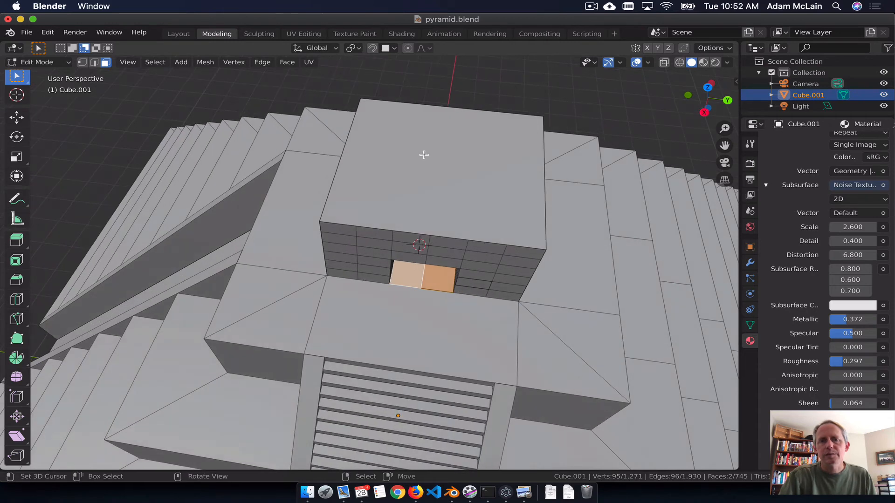
pyautogui.click(458, 200)
pyautogui.press('F3')
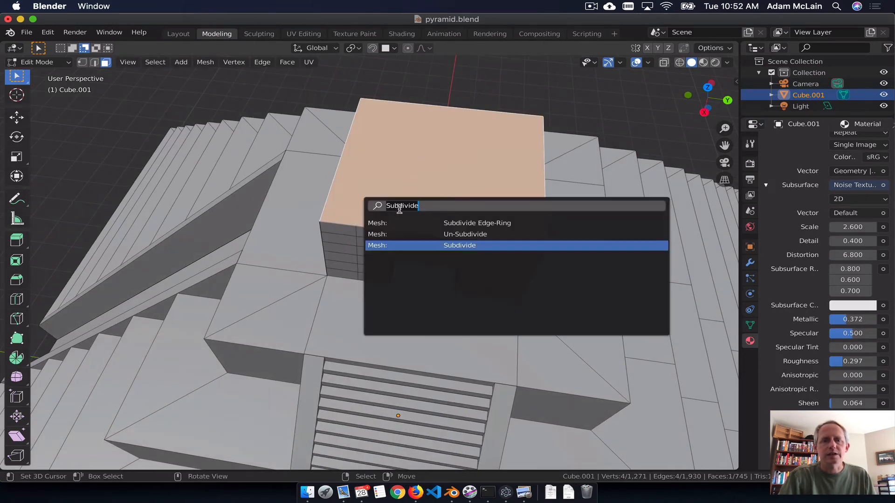
pyautogui.click(477, 244)
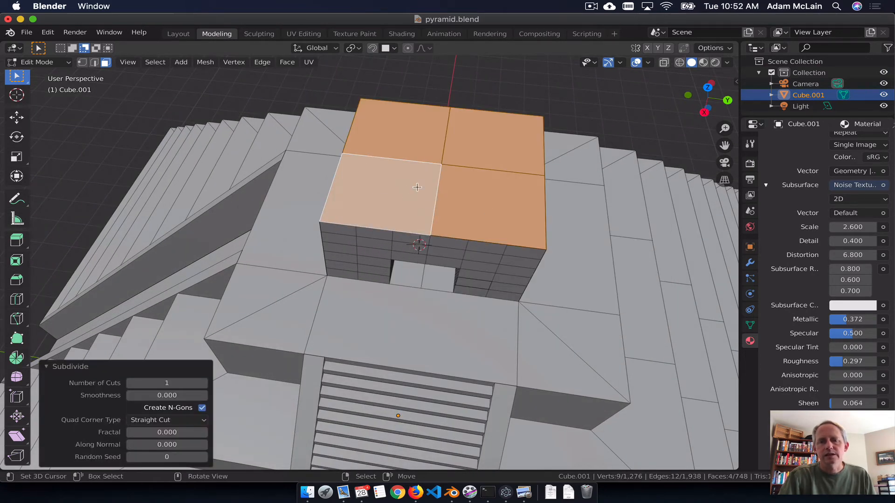
pyautogui.click(490, 141)
pyautogui.keyDown('shift'); pyautogui.click(396, 133); pyautogui.keyUp('shift')
pyautogui.keyDown('shift'); pyautogui.click(382, 196); pyautogui.keyUp('shift')
pyautogui.keyDown('shift'); pyautogui.click(489, 205); pyautogui.keyUp('shift')
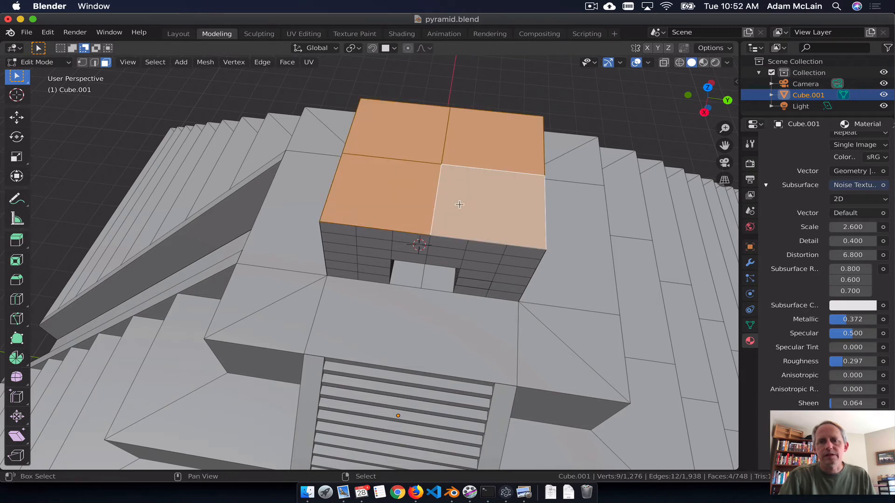
# Step: Subdivide the four roof faces of the top block with 1 cut and select the four corner faces of the grid
pyautogui.press('F3')
pyautogui.click(541, 246)
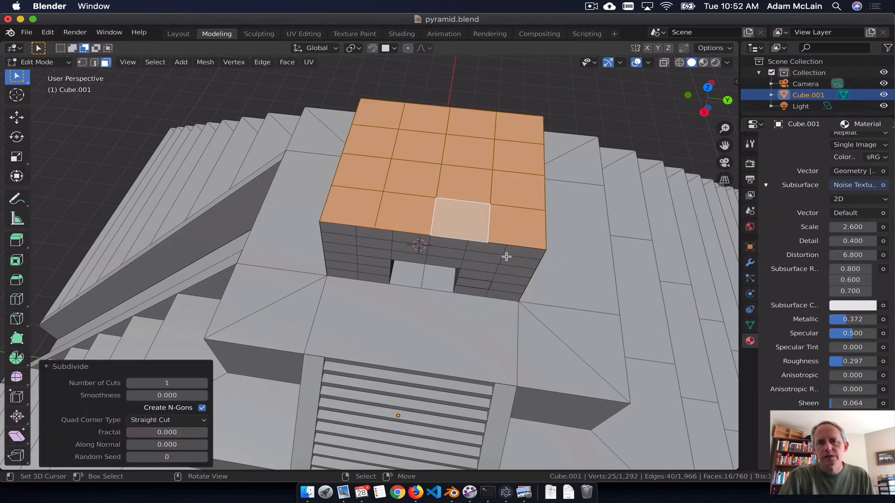
pyautogui.click(507, 230)
pyautogui.keyDown('shift'); pyautogui.click(375, 223); pyautogui.keyUp('shift')
pyautogui.keyDown('shift'); pyautogui.click(381, 117); pyautogui.keyUp('shift')
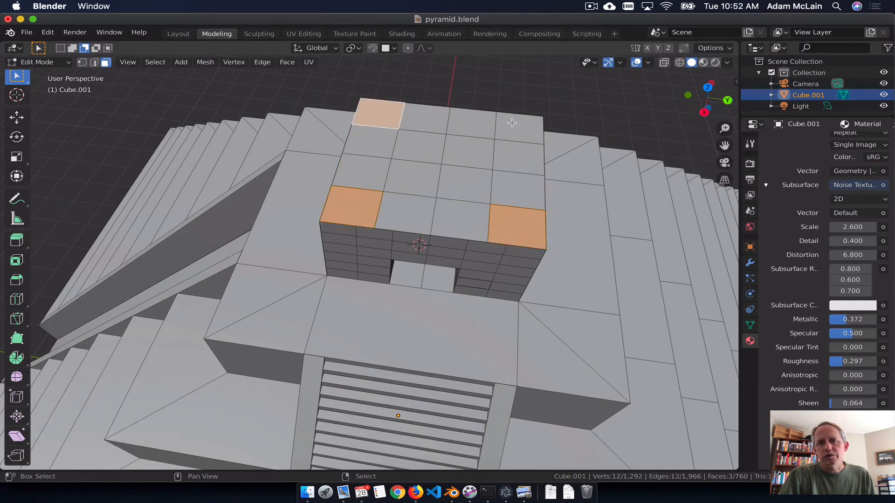
pyautogui.keyDown('shift'); pyautogui.click(512, 123); pyautogui.keyUp('shift')
# Step: Extrude the four corner roof faces 0.633 m upward into pillars, and extrude their tops again by about 0.3 m
pyautogui.moveTo(502, 255); pyautogui.dragTo(509, 206, button='middle')
pyautogui.press('e')
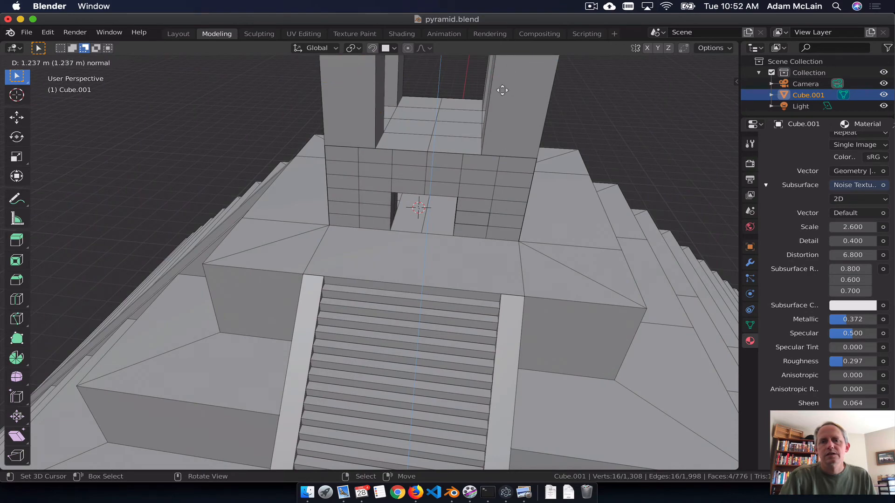
pyautogui.click(493, 150)
pyautogui.moveTo(438, 201); pyautogui.dragTo(550, 215, button='middle')
pyautogui.press('e')
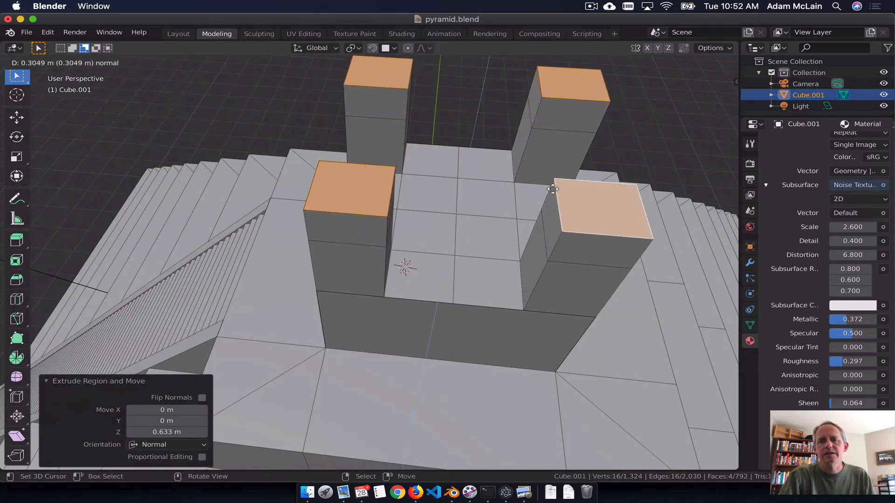
pyautogui.click(550, 193)
# Step: Turn on snapping and extrude the inner face of one pillar's upper section 1 m across to the neighbouring pillar
pyautogui.click(552, 229)
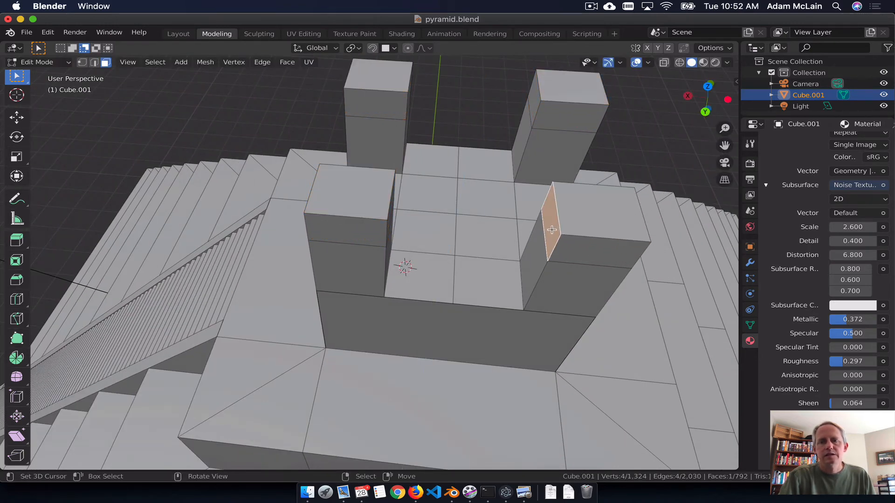
pyautogui.hotkey('shift', 'Tab')
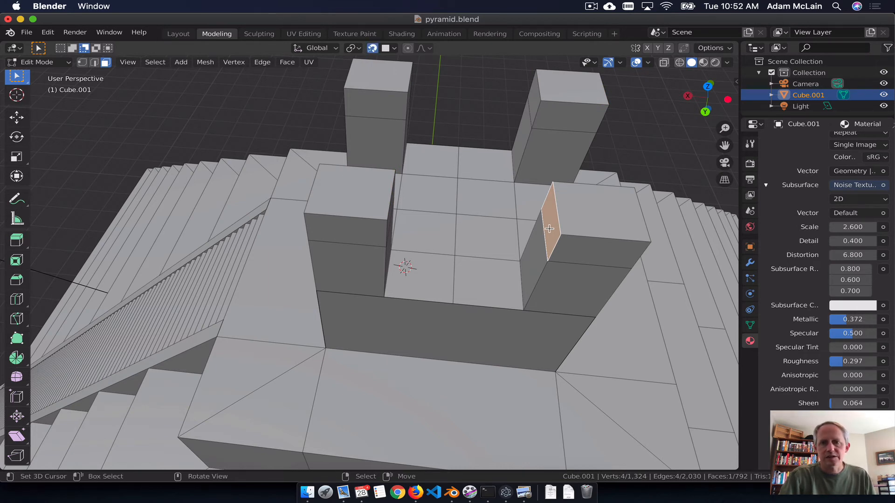
pyautogui.press('e')
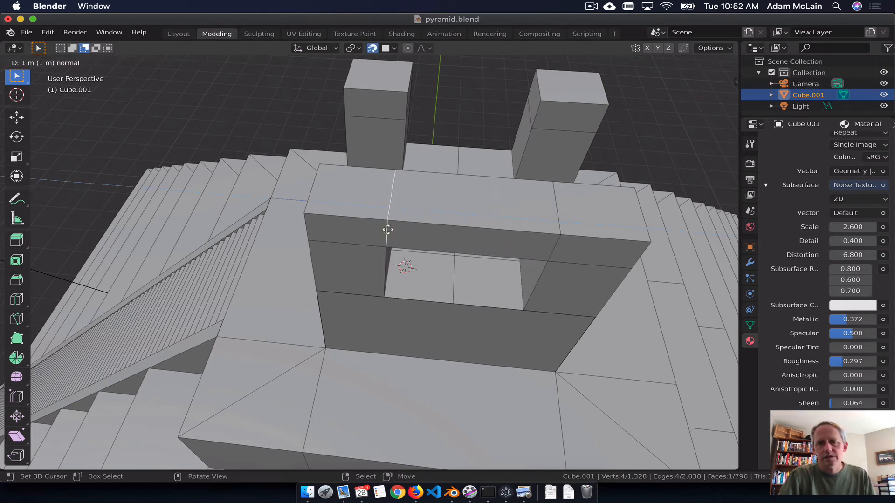
pyautogui.click(385, 263)
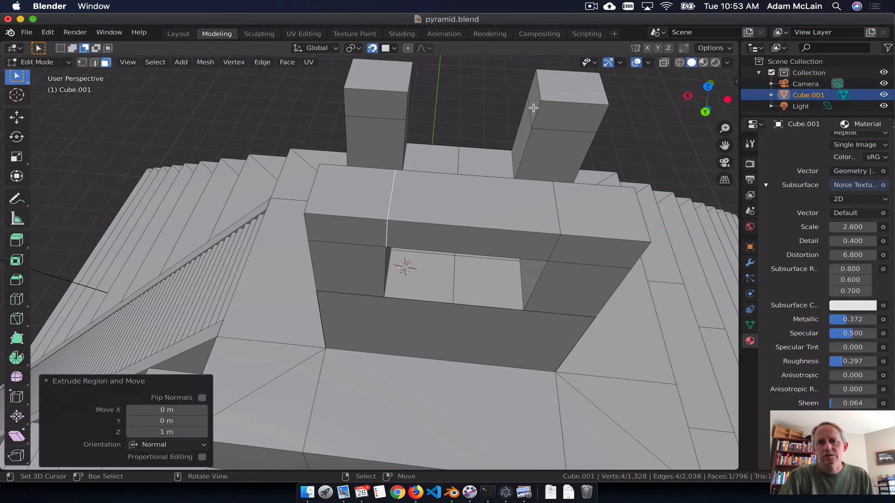
pyautogui.moveTo(533, 108); pyautogui.dragTo(423, 142, button='middle')
pyautogui.press('e')
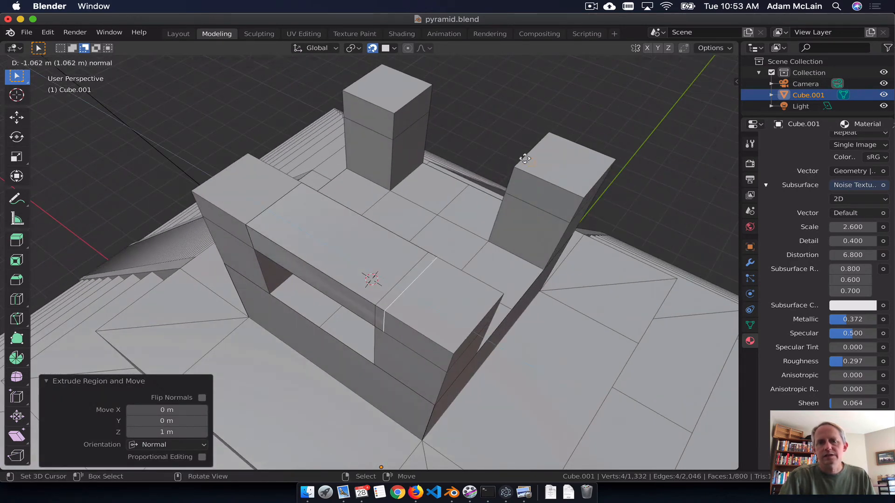
pyautogui.press('Escape')
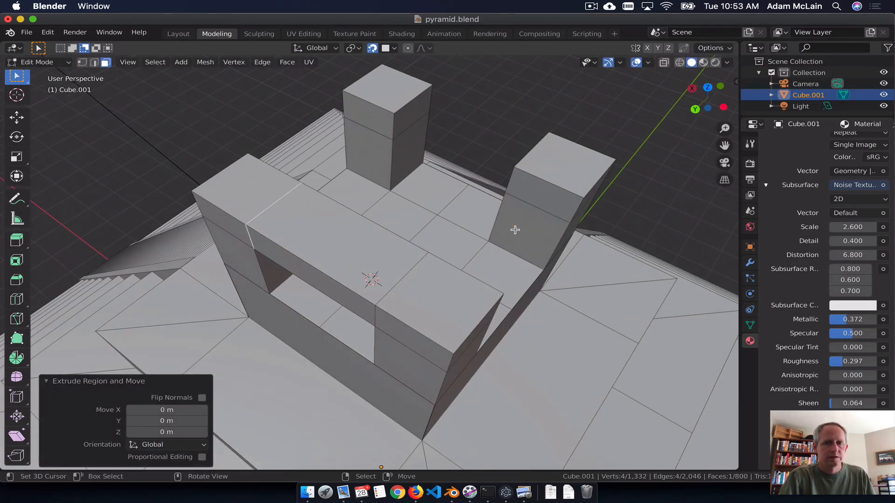
# Step: Extrude the inner upper face of a pillar on the opposite roof side 1 m to form the second, parallel beam
pyautogui.moveTo(515, 230); pyautogui.dragTo(541, 149, button='middle')
pyautogui.click(540, 139)
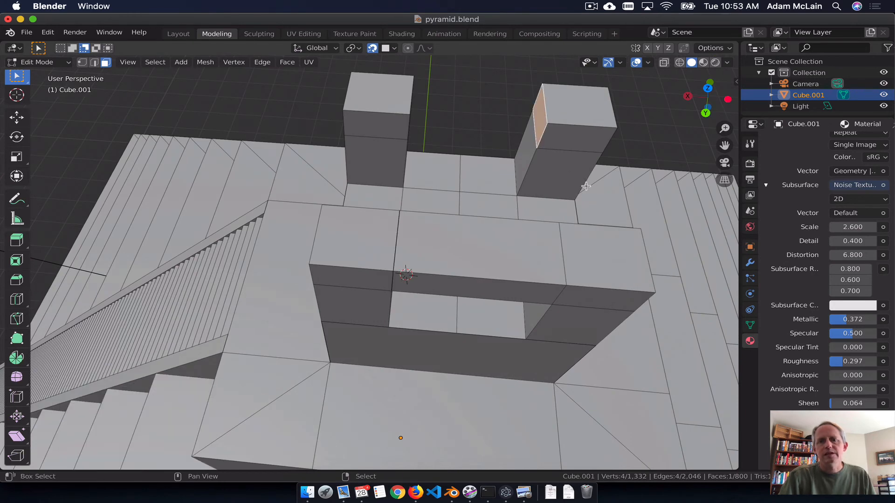
pyautogui.moveTo(586, 186); pyautogui.dragTo(375, 145, button='middle')
pyautogui.press('e')
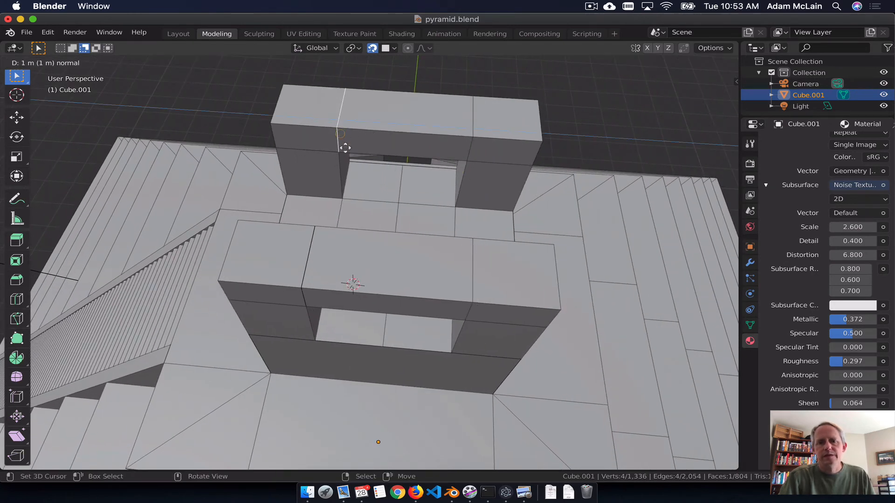
pyautogui.click(342, 156)
# Step: Select the inward-facing faces at both ends of one beam and extrude them 1 m to the opposite beam, closing the frame
pyautogui.moveTo(342, 156)
pyautogui.mouseDown(button='middle')
pyautogui.moveTo(429, 145)
pyautogui.moveTo(534, 161)
pyautogui.moveTo(599, 191)
pyautogui.moveTo(340, 154)
pyautogui.mouseUp(button='middle')
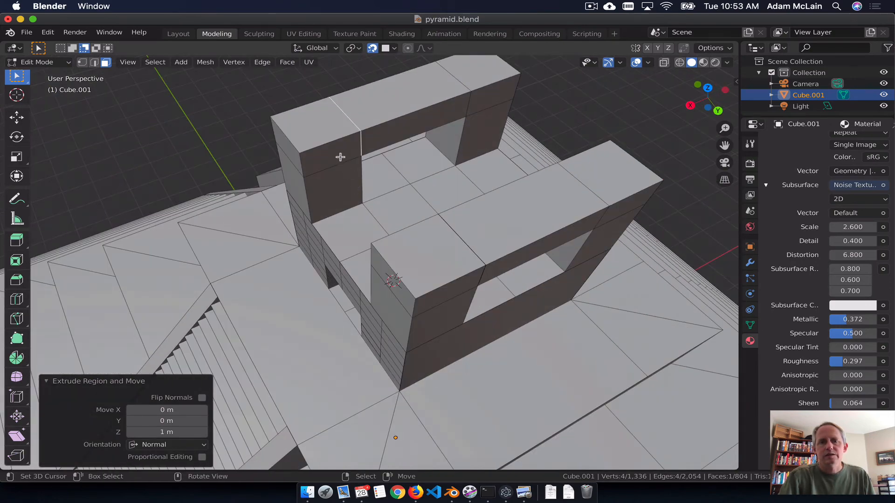
pyautogui.click(338, 155)
pyautogui.moveTo(334, 261); pyautogui.dragTo(591, 83, button='middle')
pyautogui.keyDown('shift'); pyautogui.click(526, 96); pyautogui.keyUp('shift')
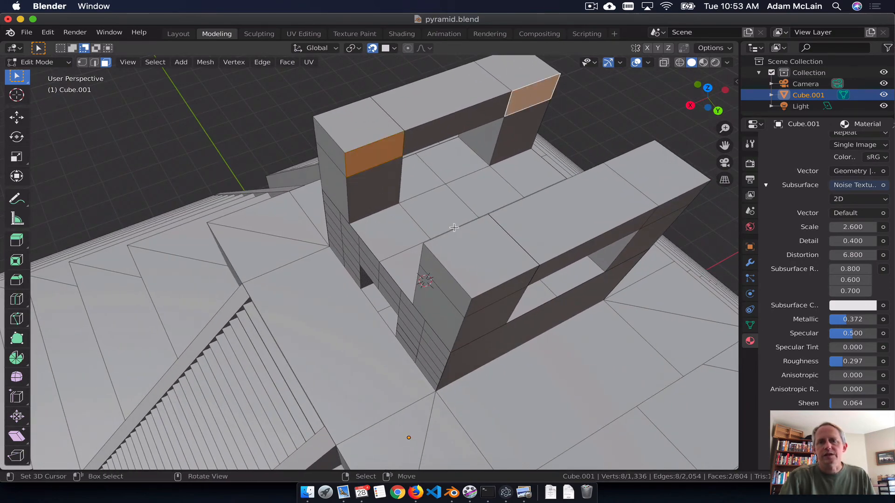
pyautogui.moveTo(527, 96); pyautogui.dragTo(496, 227, button='middle')
pyautogui.press('e')
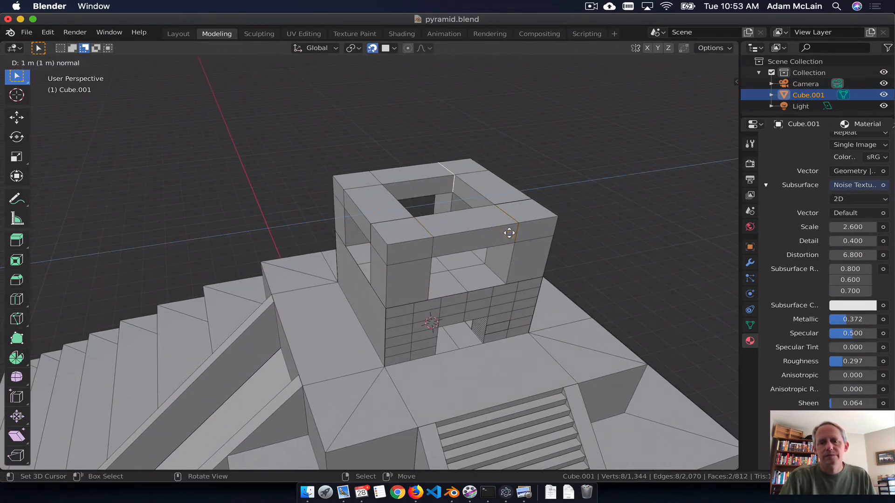
pyautogui.click(509, 232)
# Step: Extrude four front-wall faces 0.266 m outward: an upper pair flanking the doorway and a lower pair at the outer edges
pyautogui.moveTo(551, 287); pyautogui.dragTo(541, 326, button='middle')
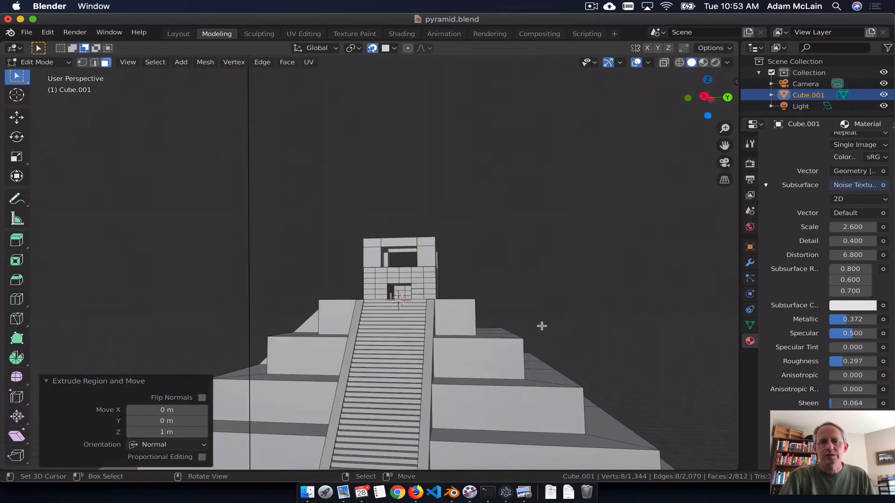
pyautogui.scroll(5, 411, 339)
pyautogui.scroll(-4, 469, 347)
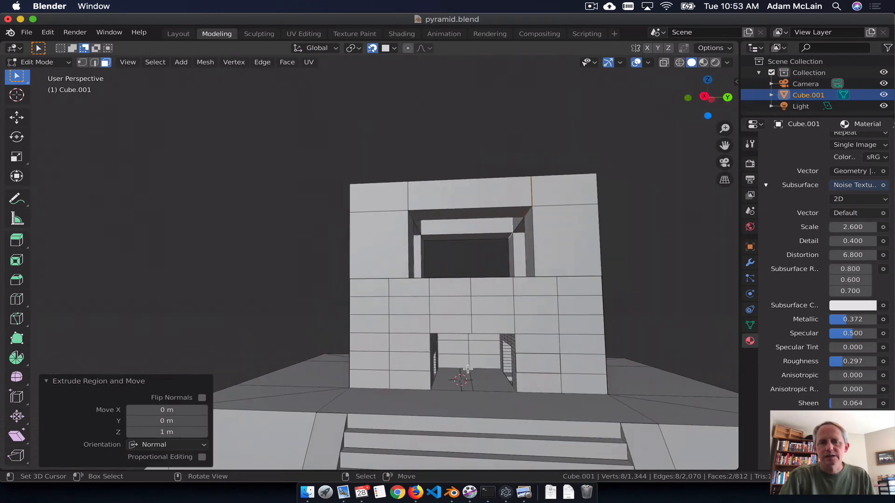
pyautogui.click(394, 283)
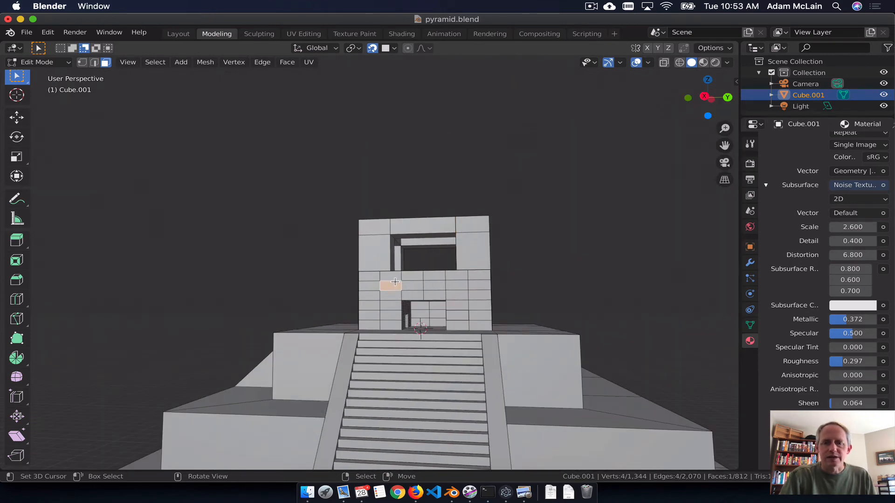
pyautogui.keyDown('shift'); pyautogui.click(454, 284); pyautogui.keyUp('shift')
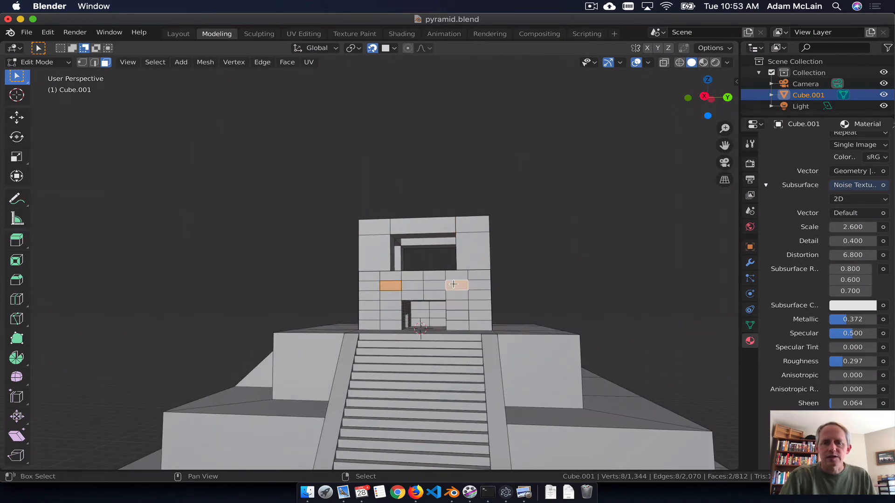
pyautogui.keyDown('shift'); pyautogui.click(372, 303); pyautogui.keyUp('shift')
pyautogui.keyDown('shift'); pyautogui.click(479, 306); pyautogui.keyUp('shift')
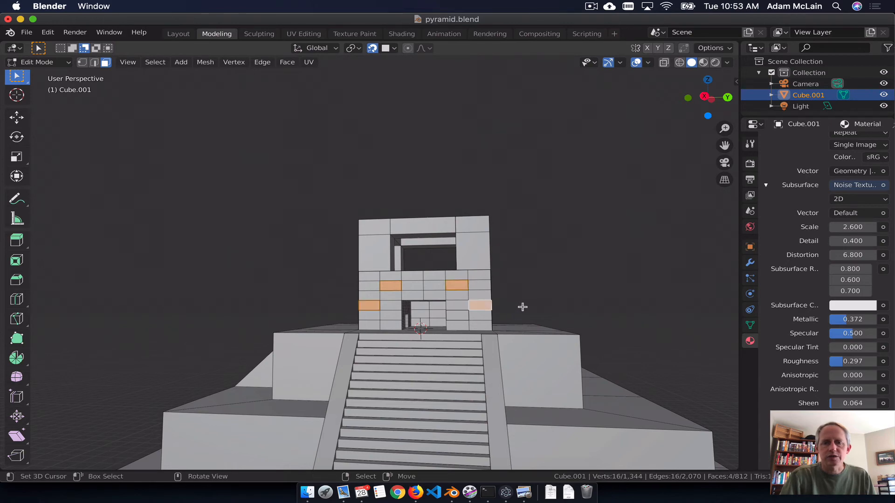
pyautogui.moveTo(523, 306); pyautogui.dragTo(461, 329, button='middle')
pyautogui.press('e')
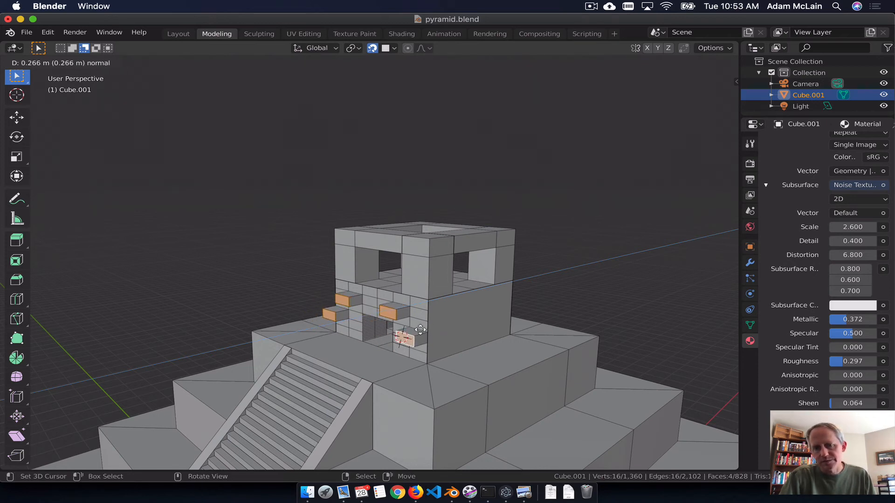
pyautogui.click(420, 329)
# Step: Scale the four extruded end faces to 0.639 and return to Object Mode
pyautogui.press('s')
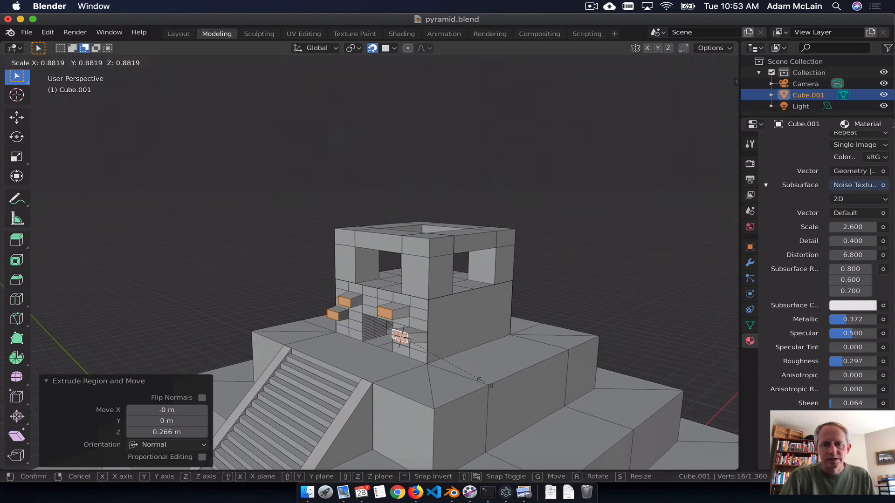
pyautogui.click(440, 386)
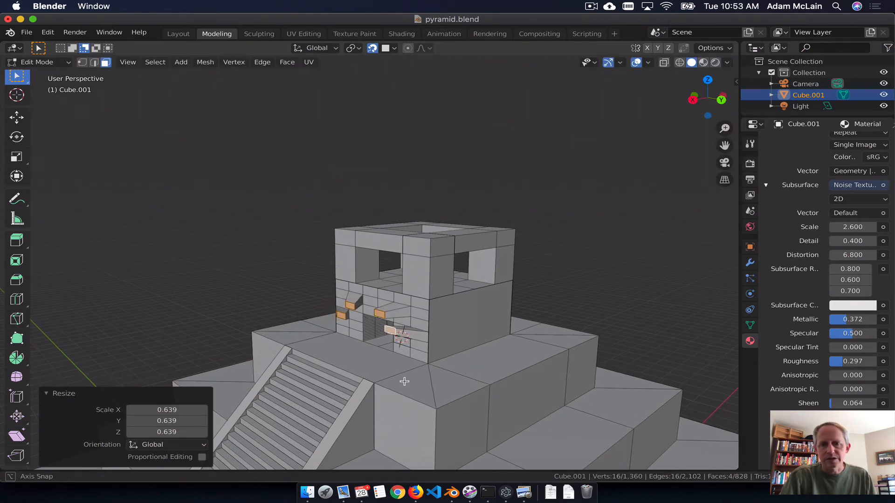
pyautogui.moveTo(440, 386)
pyautogui.mouseDown(button='middle')
pyautogui.moveTo(479, 394)
pyautogui.moveTo(512, 367)
pyautogui.moveTo(456, 362)
pyautogui.moveTo(497, 363)
pyautogui.moveTo(443, 371)
pyautogui.mouseUp(button='middle')
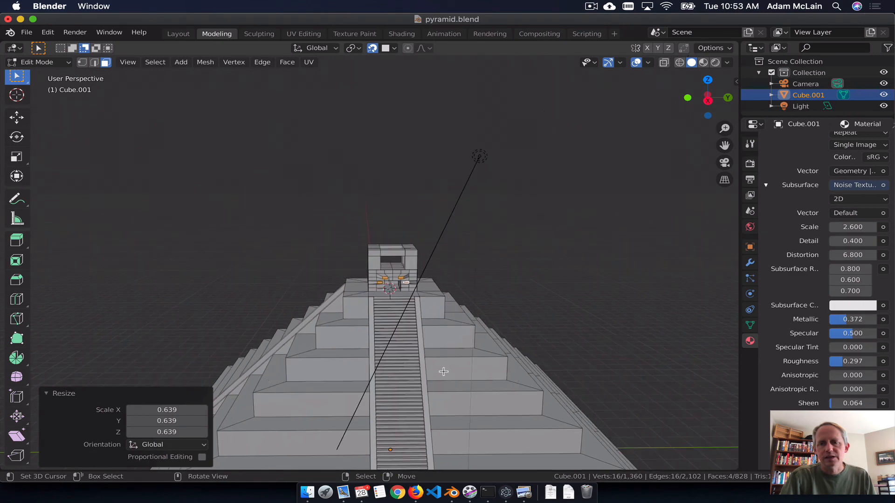
pyautogui.press('Tab')
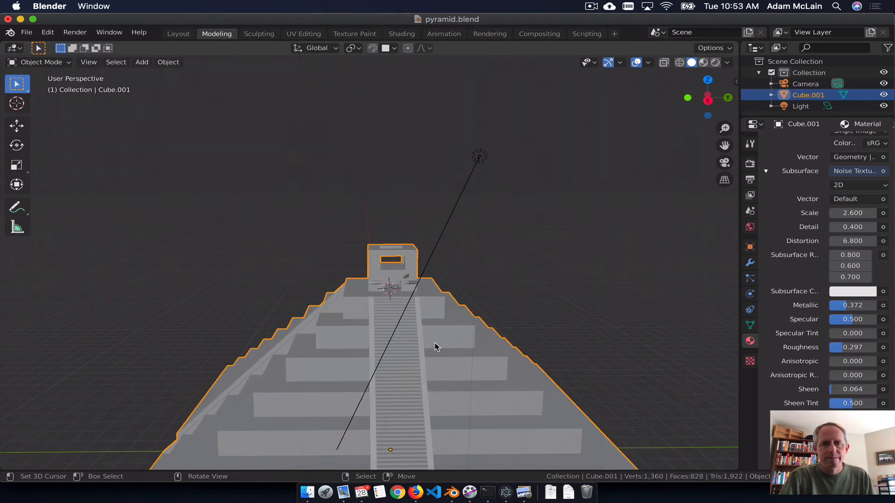
pyautogui.hotkey('shift', 'a')
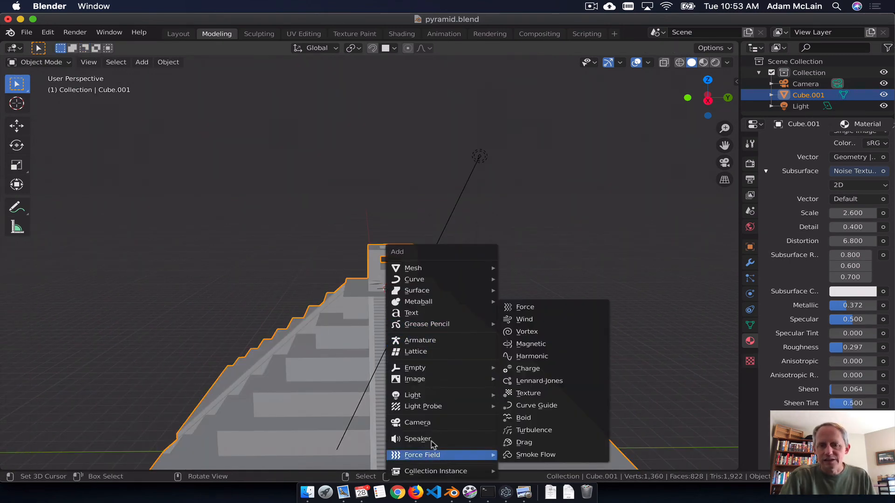
pyautogui.moveTo(410, 269)
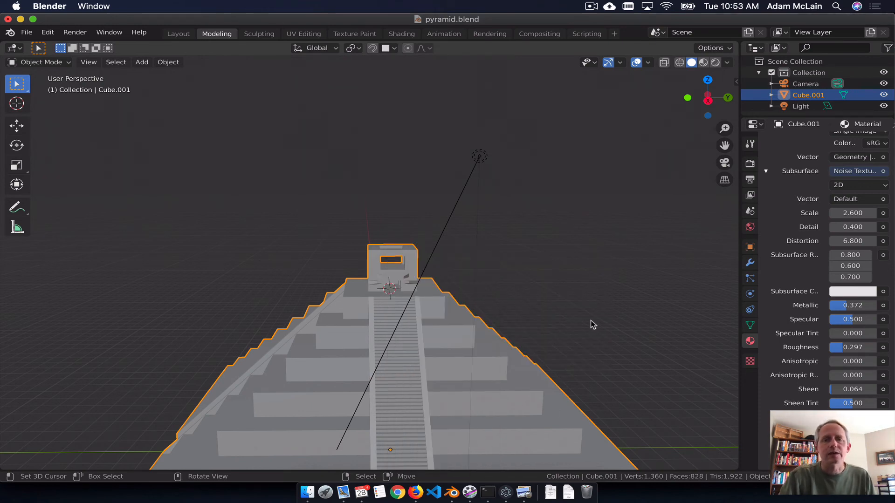
# Step: Examine the pyramid from all sides and up close, including the temple's front wall and the stairways
pyautogui.moveTo(592, 325); pyautogui.dragTo(502, 339, button='middle')
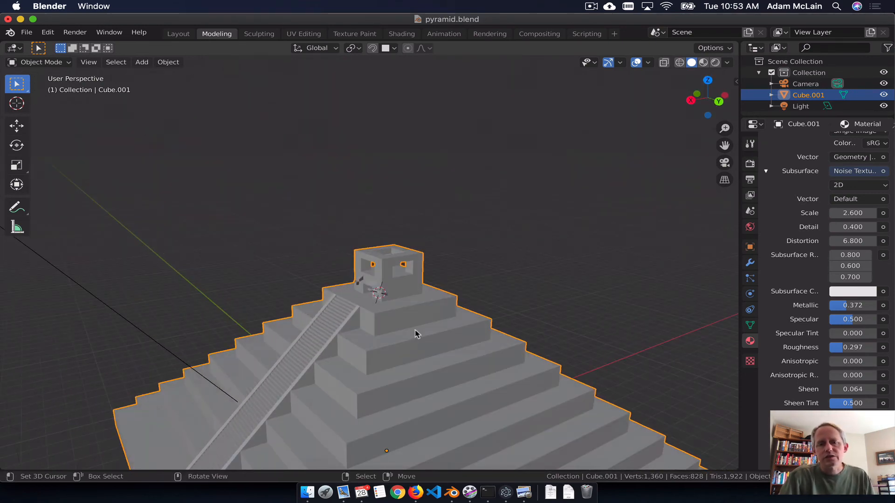
pyautogui.moveTo(416, 333); pyautogui.dragTo(219, 355, button='middle')
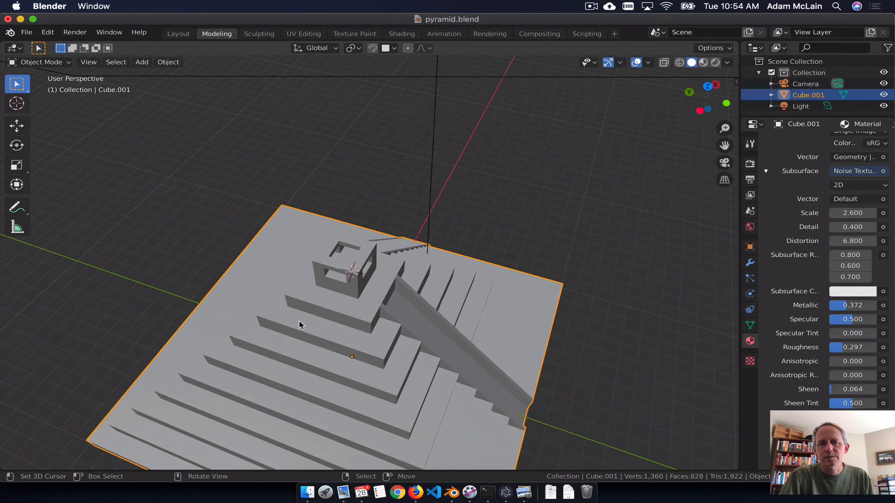
pyautogui.moveTo(300, 324); pyautogui.dragTo(555, 398, button='middle')
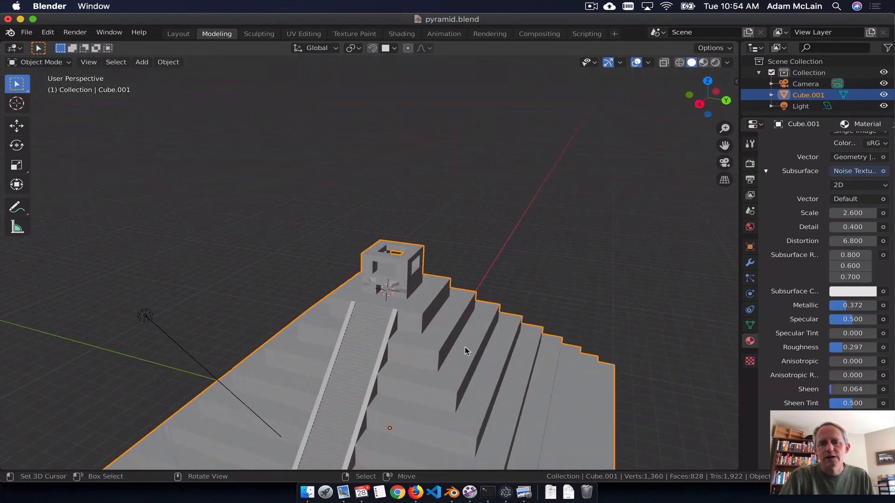
pyautogui.moveTo(409, 323); pyautogui.dragTo(439, 330, button='middle')
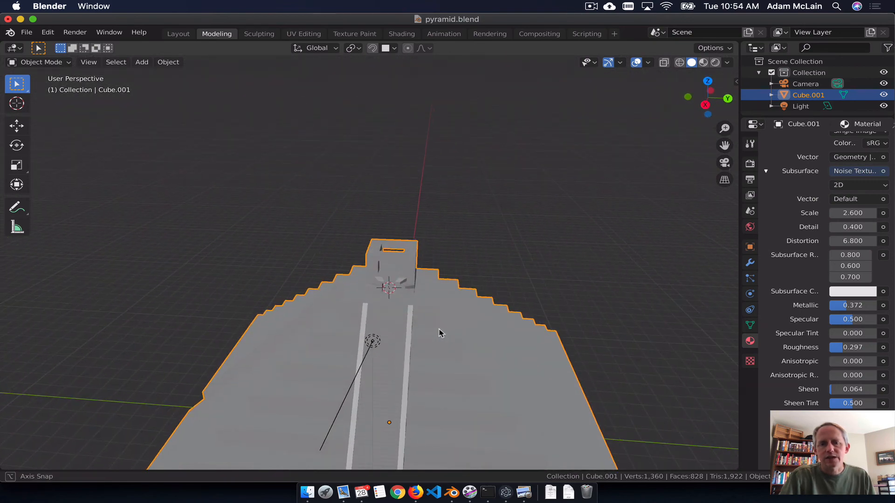
pyautogui.scroll(-5, 433, 360)
pyautogui.moveTo(439, 364); pyautogui.dragTo(407, 304, button='middle')
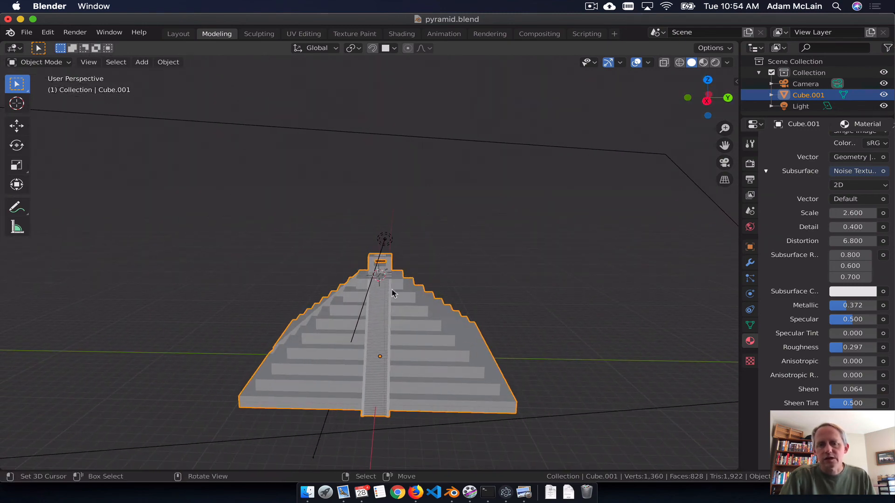
pyautogui.scroll(10, 420, 360)
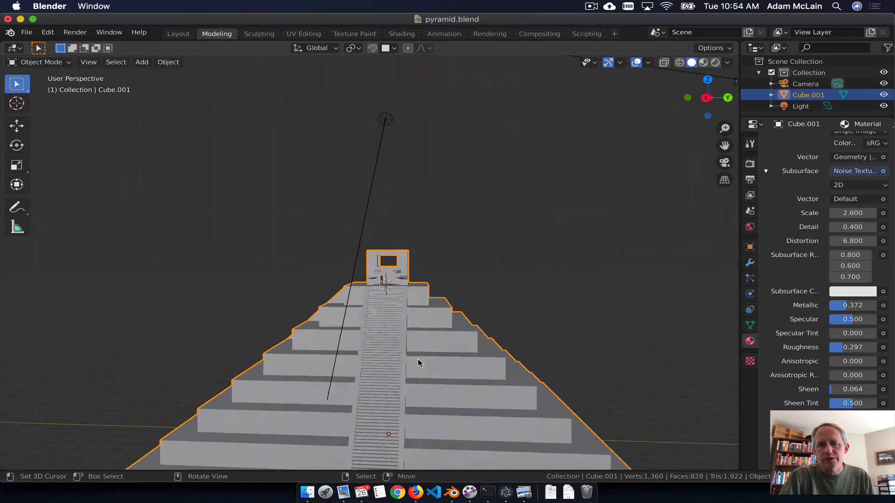
pyautogui.moveTo(421, 361); pyautogui.dragTo(553, 349, button='middle')
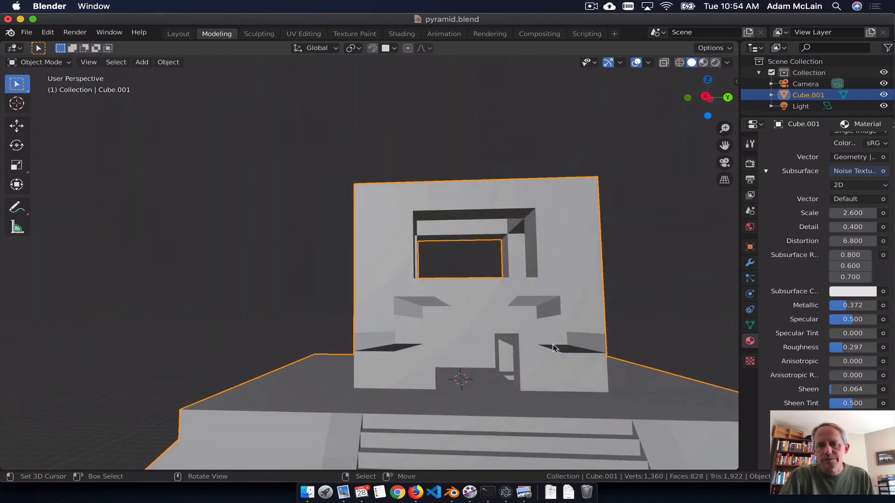
pyautogui.moveTo(609, 236); pyautogui.dragTo(176, 281, button='middle')
pyautogui.moveTo(535, 304); pyautogui.dragTo(554, 247, button='middle')
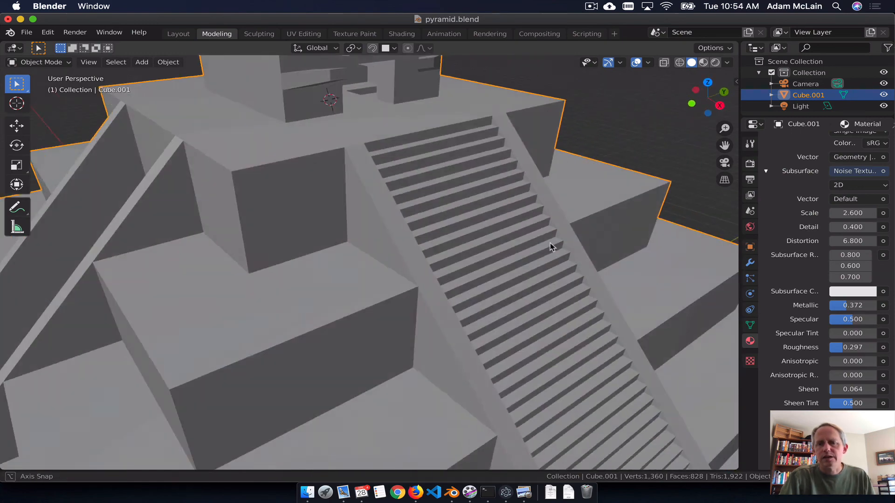
pyautogui.scroll(2, 554, 247)
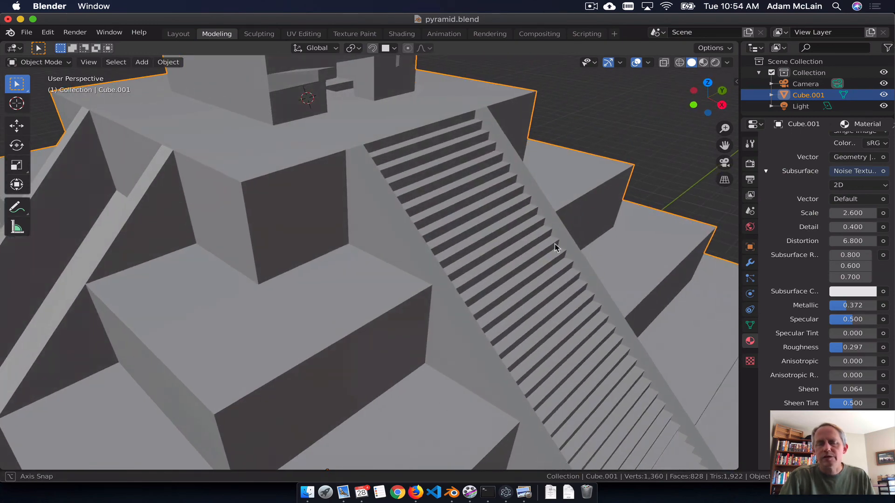
pyautogui.moveTo(574, 250); pyautogui.dragTo(559, 262, button='middle')
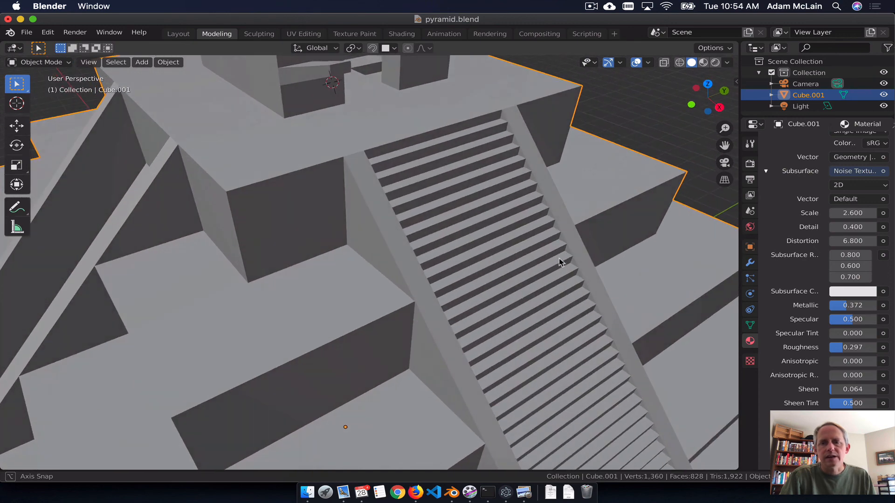